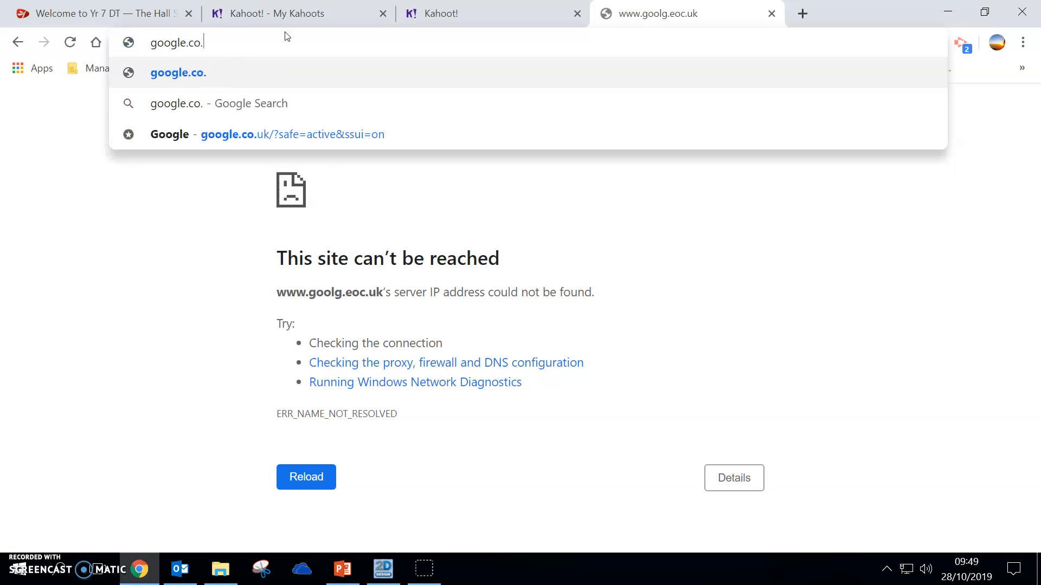
# Open google.co.uk, search for "panda outline" and open the image results
pyautogui.press('Return')
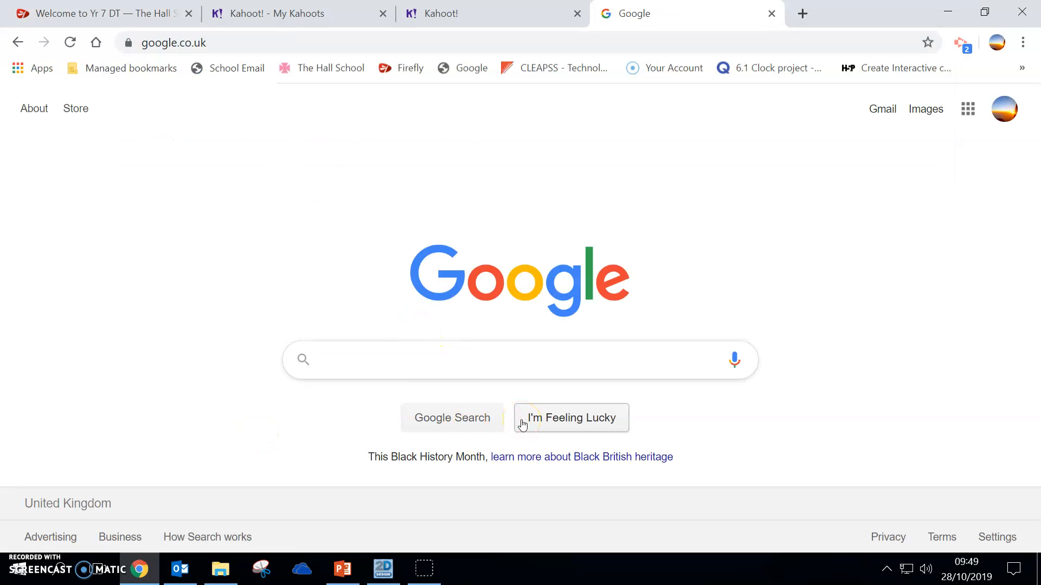
pyautogui.write('panda')
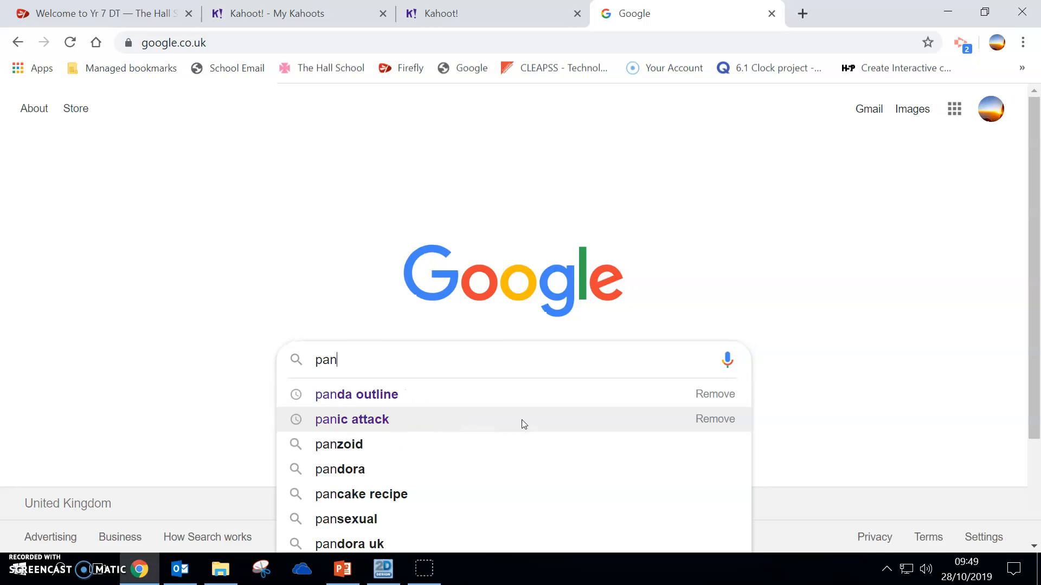
pyautogui.press('Down')
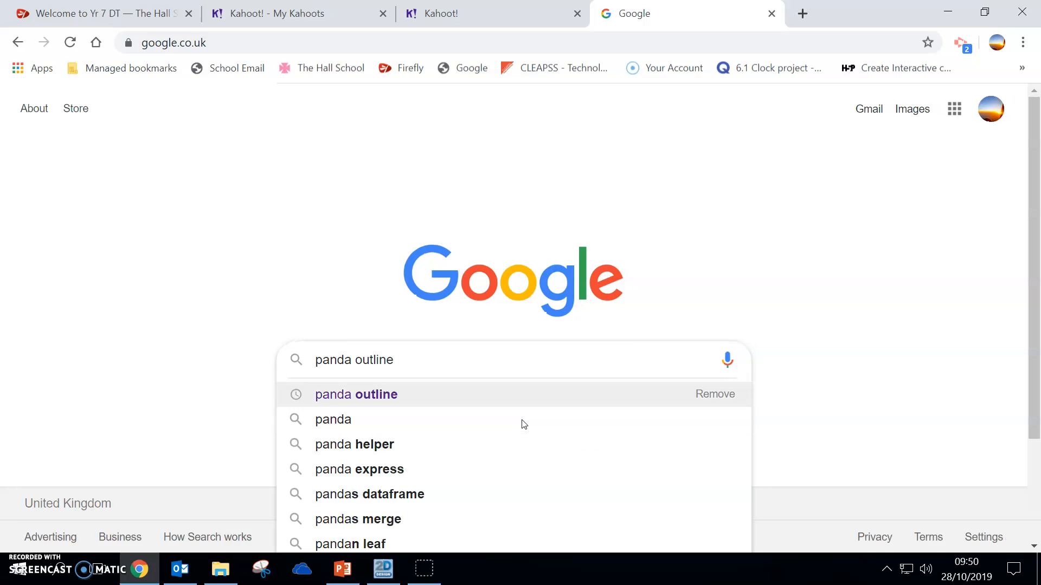
pyautogui.press('Return')
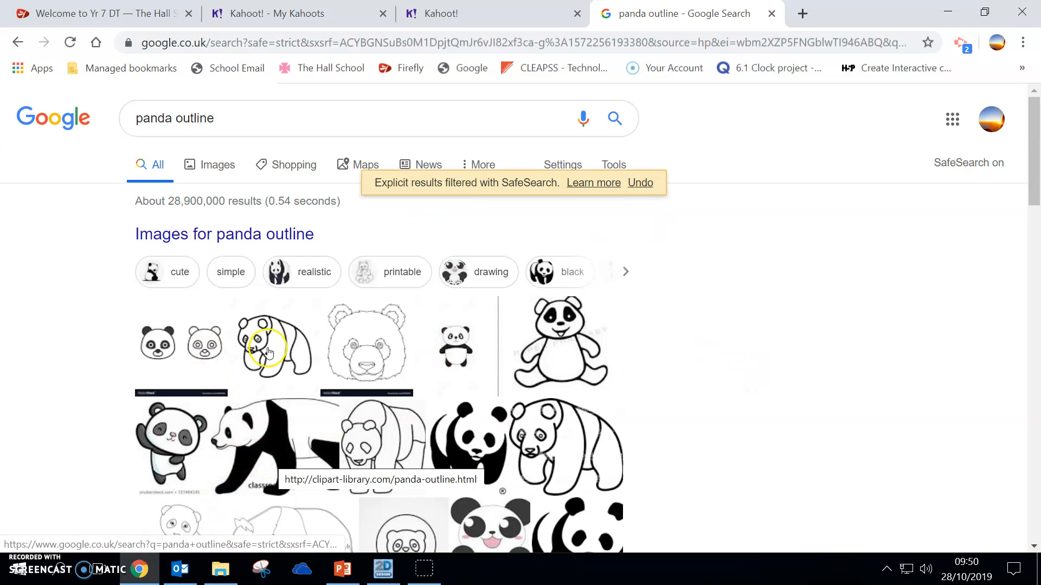
pyautogui.scroll(-1, 688, 453)
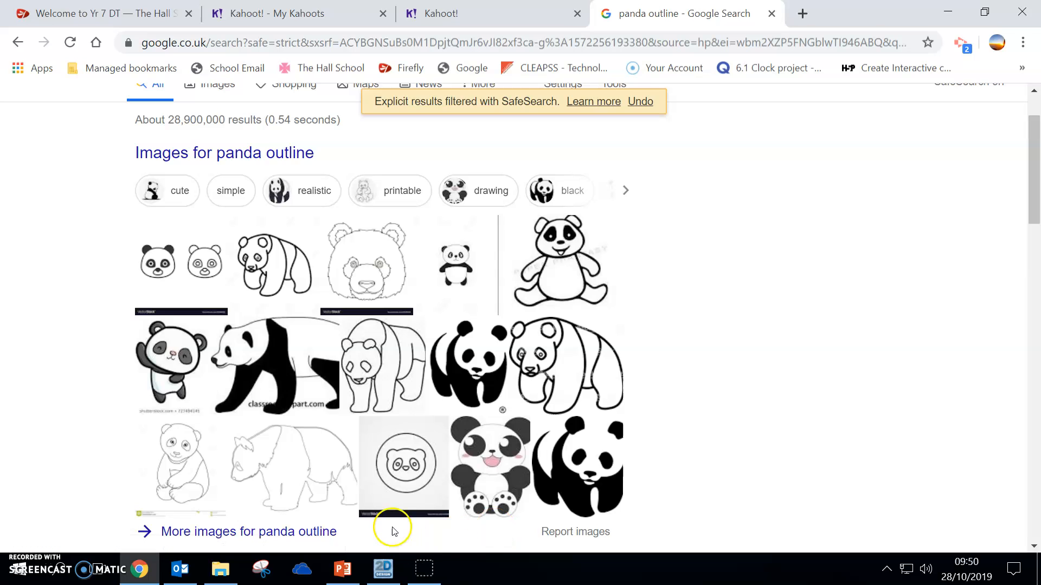
pyautogui.scroll(-3, 344, 463)
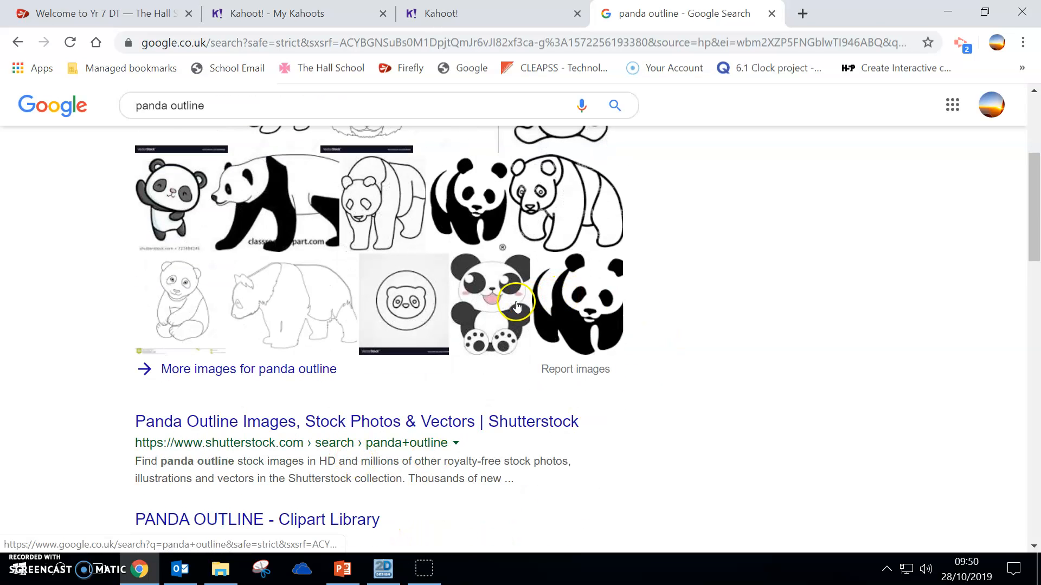
pyautogui.scroll(5, 402, 371)
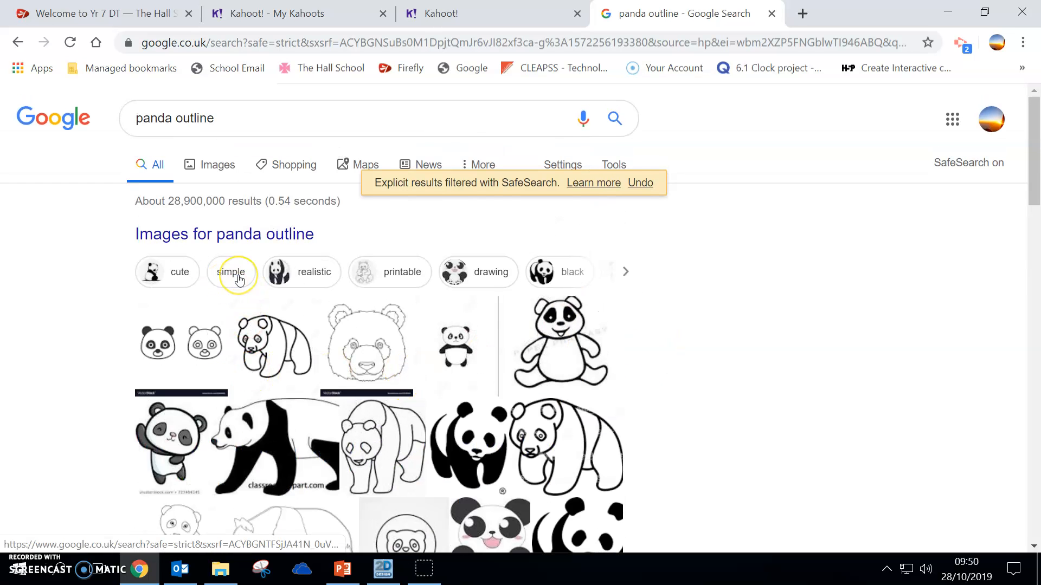
pyautogui.click(367, 443)
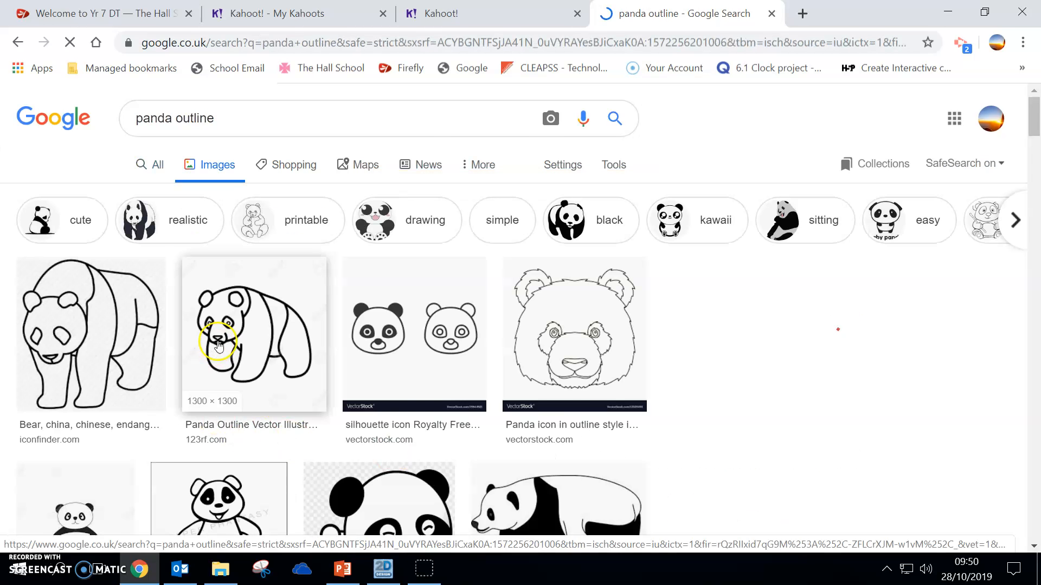
# Preview the walking panda outline from iconfinder.com in the image results and copy the picture
pyautogui.click(130, 336)
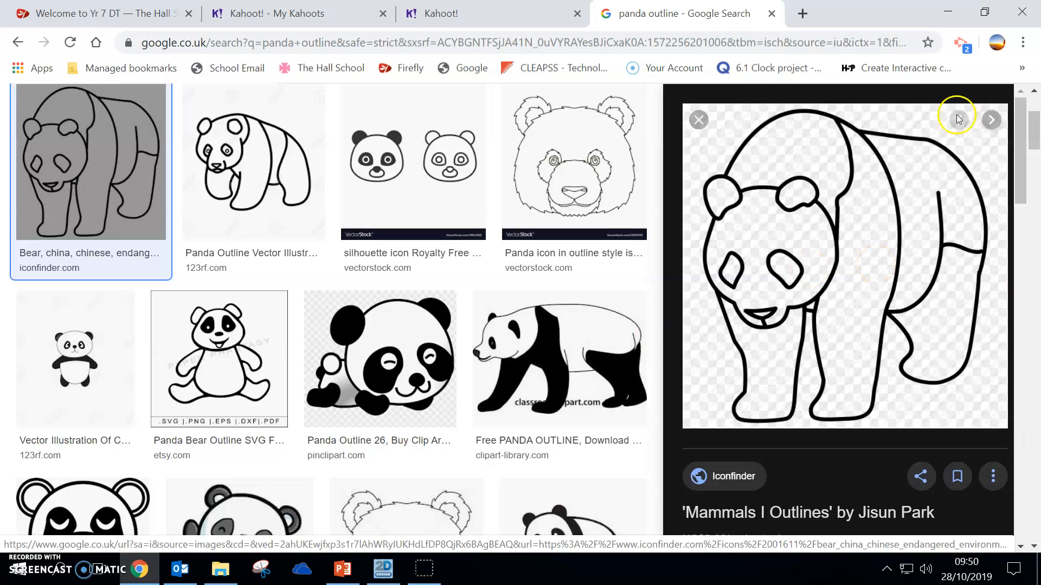
pyautogui.rightClick(781, 202)
pyautogui.click(813, 367)
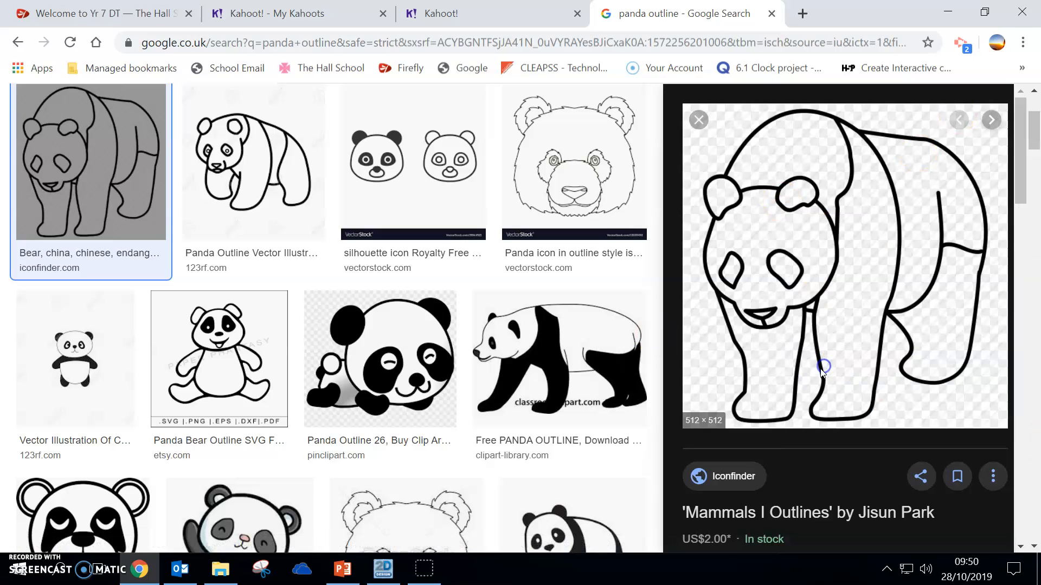
# Switch to 2D Design, try pasting the copied walking panda onto the page, and delete the pasted bitmap
pyautogui.click(383, 570)
pyautogui.rightClick(344, 211)
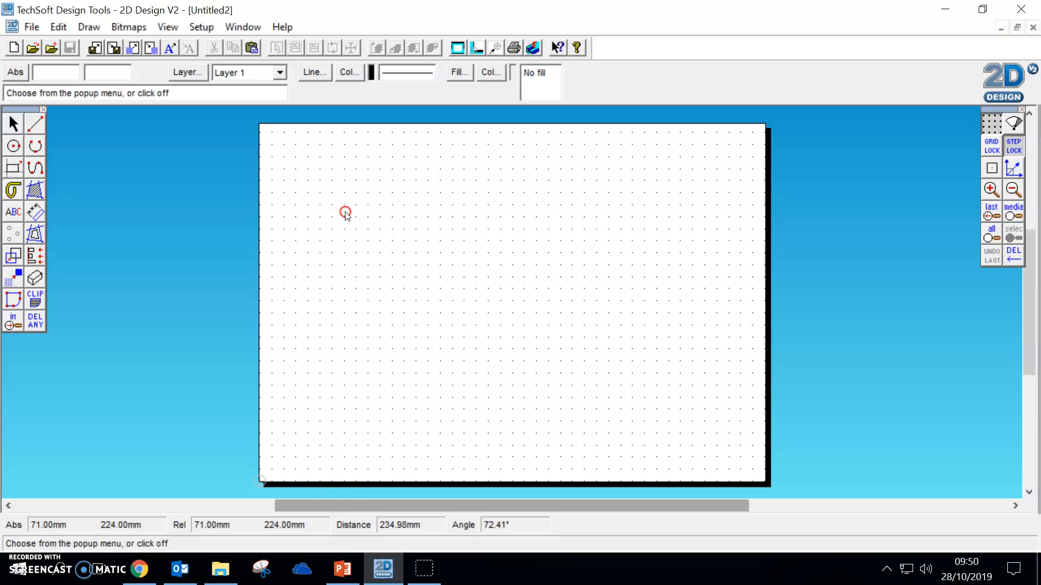
pyautogui.click(418, 258)
pyautogui.click(690, 367)
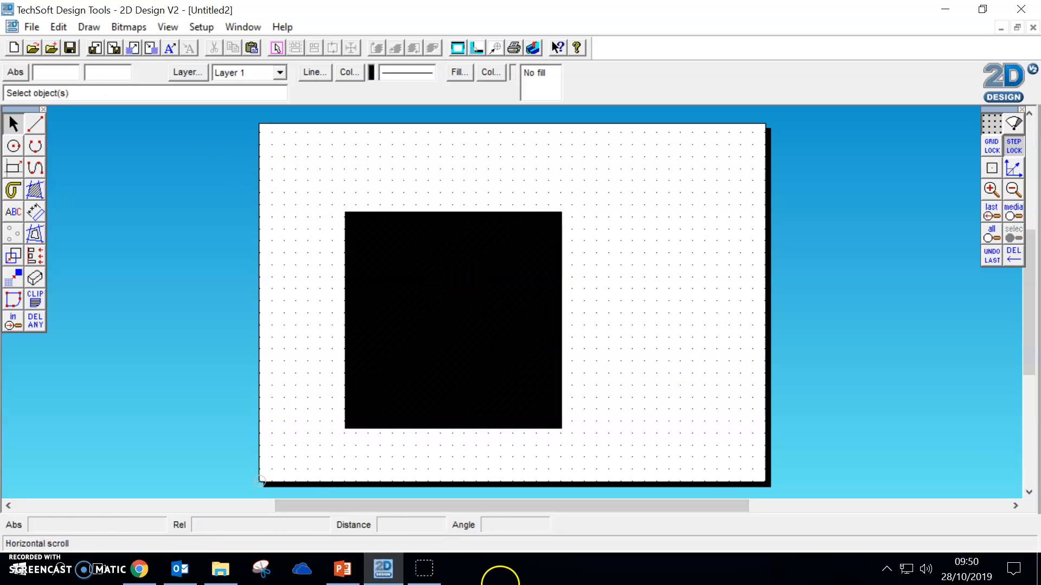
pyautogui.click(441, 273)
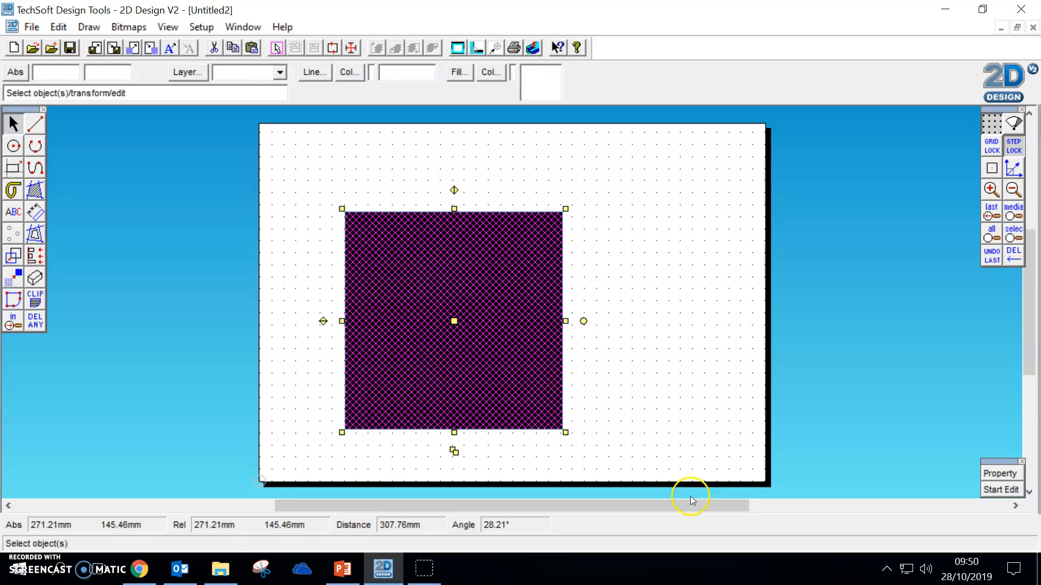
pyautogui.press('Delete')
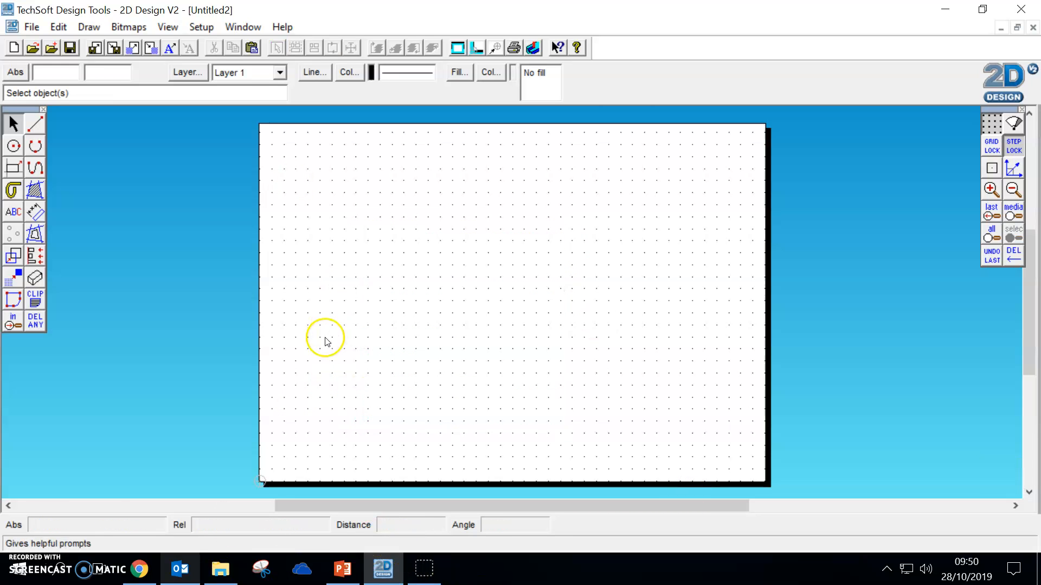
# Switch to Chrome and copy the VectorStock image showing a silhouette and an outline panda face side by side
pyautogui.click(139, 569)
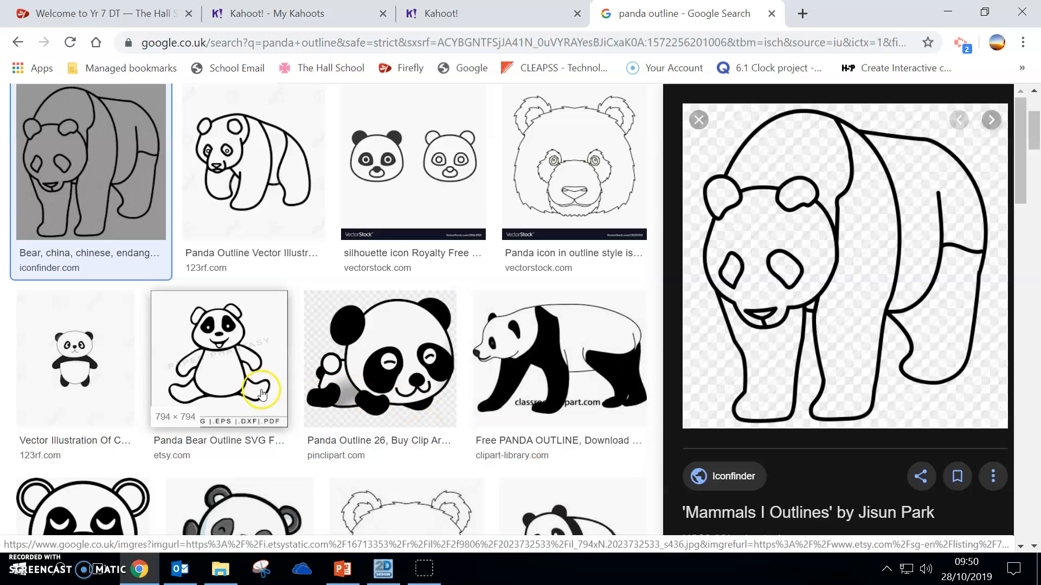
pyautogui.click(390, 179)
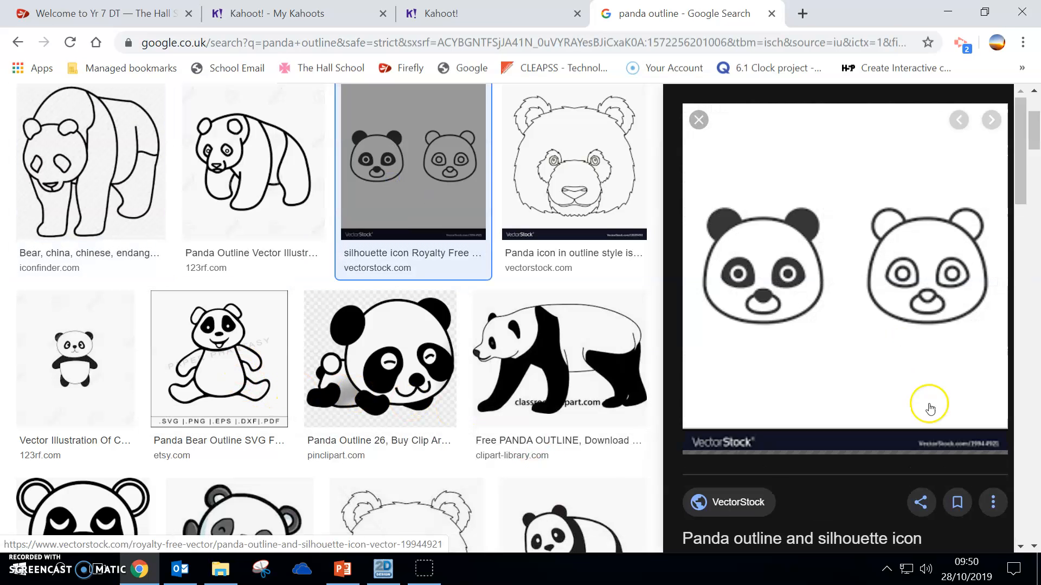
pyautogui.rightClick(754, 225)
pyautogui.click(800, 391)
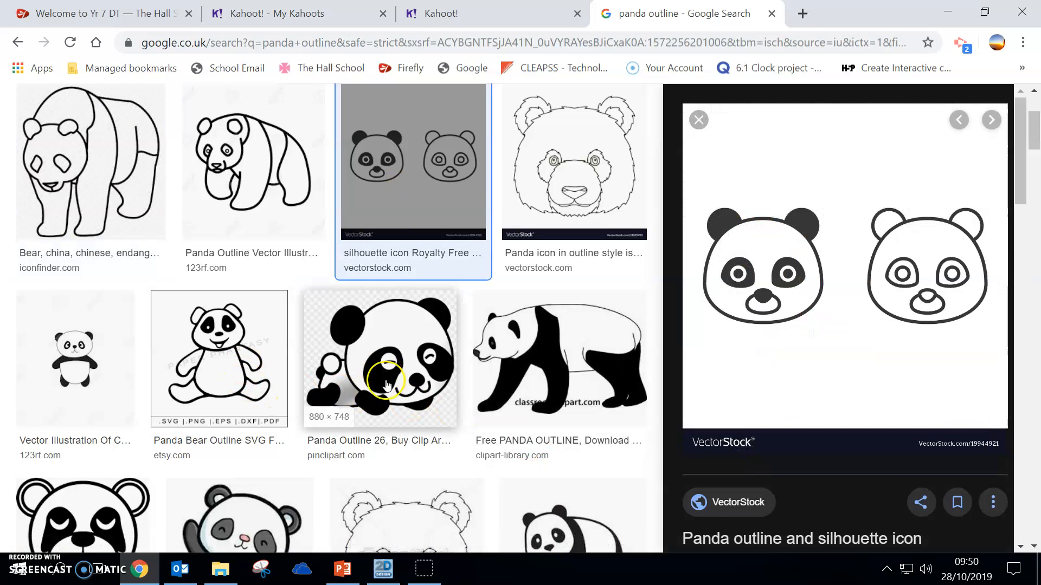
# Switch to 2D Design, paste the two-panda-face image and move it up over the page
pyautogui.click(383, 569)
pyautogui.rightClick(380, 283)
pyautogui.click(407, 313)
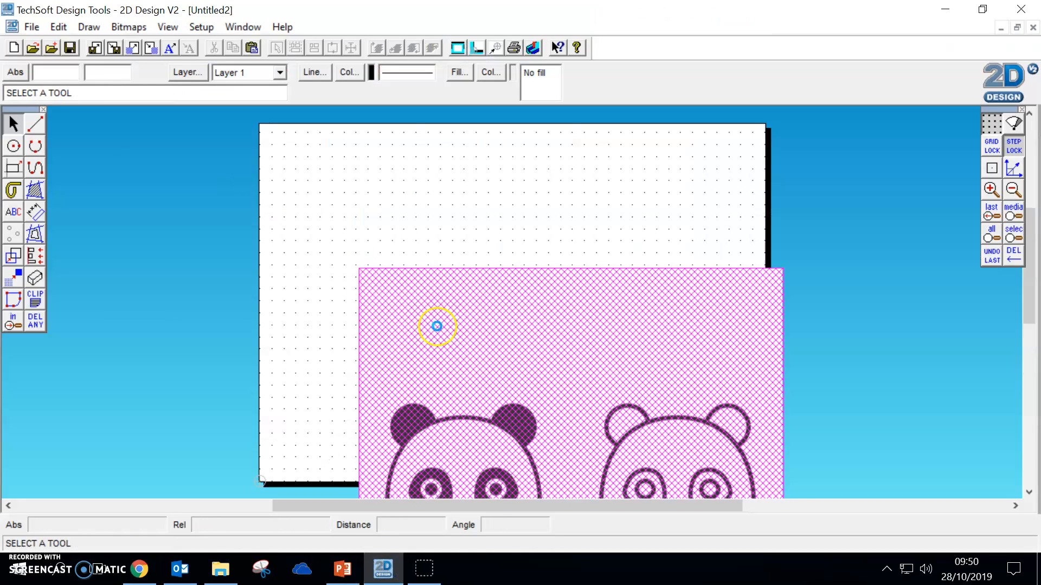
pyautogui.moveTo(569, 494); pyautogui.dragTo(479, 281)
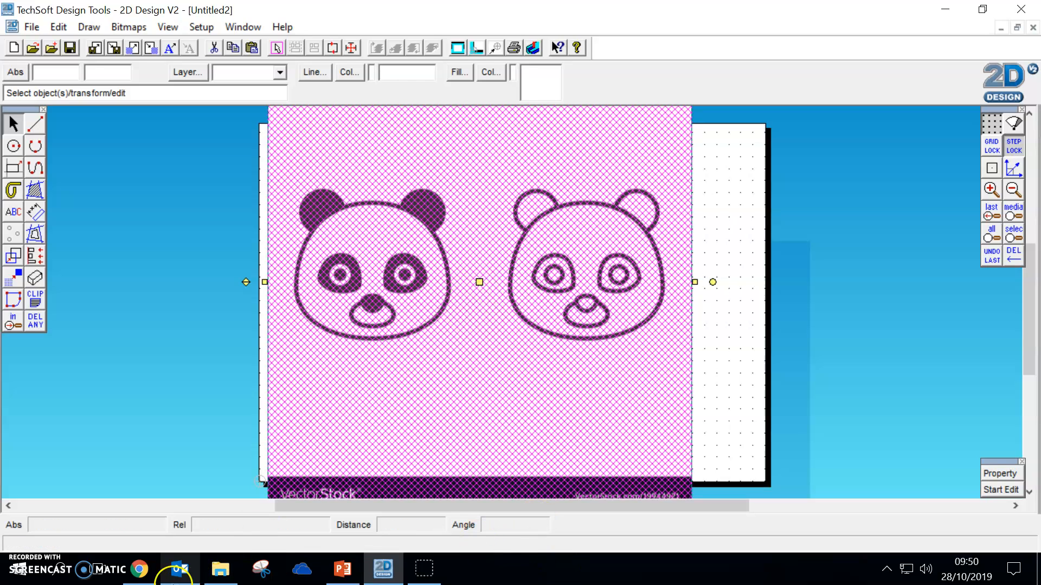
pyautogui.click(140, 569)
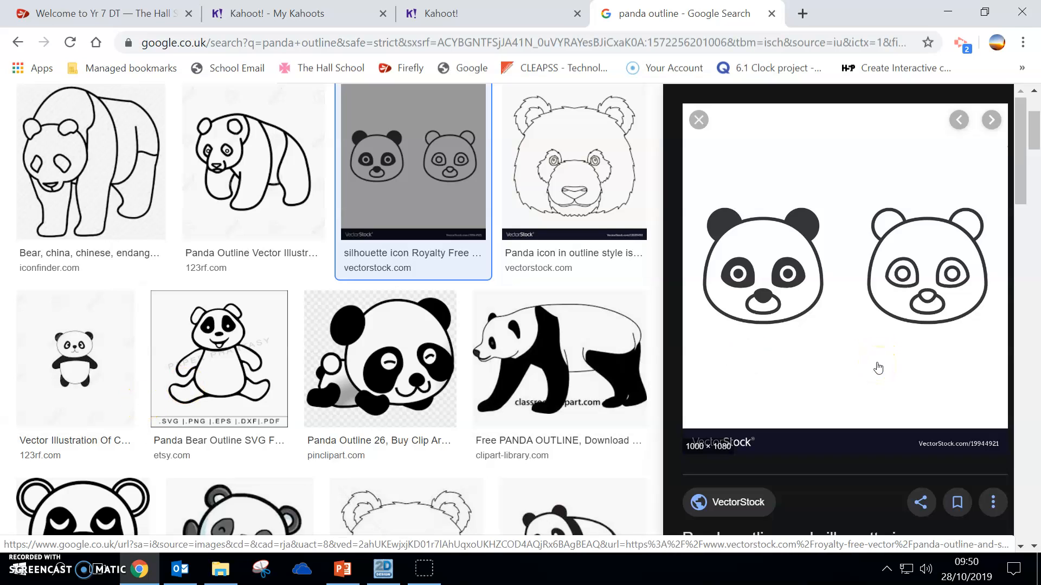
pyautogui.click(383, 569)
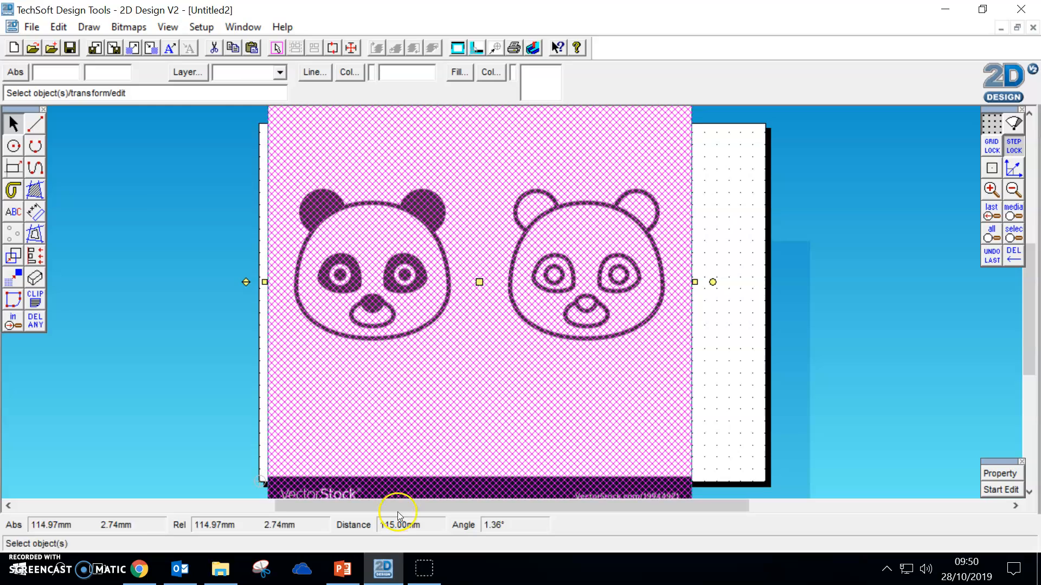
pyautogui.click(32, 27)
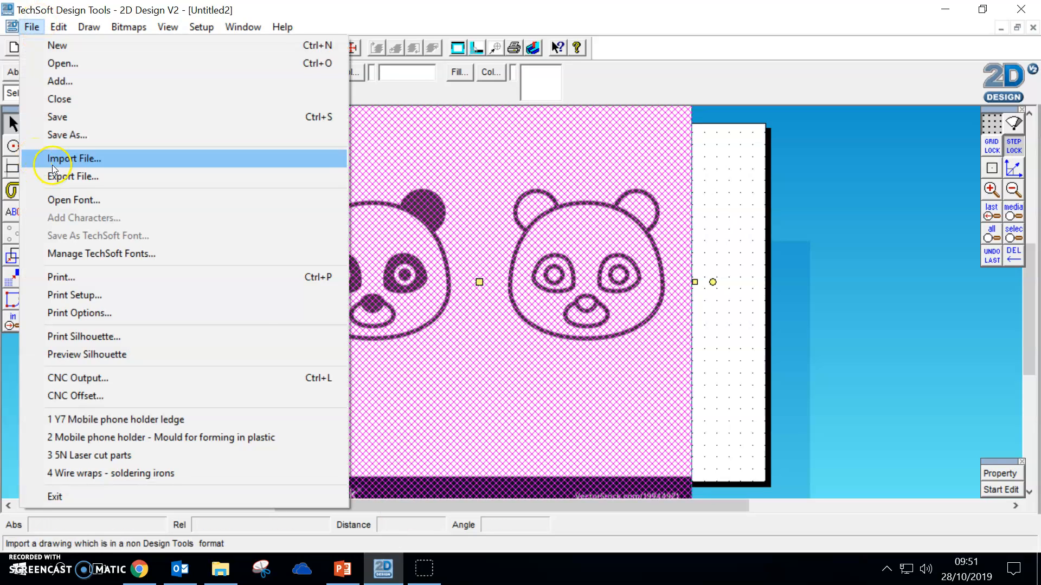
pyautogui.click(717, 182)
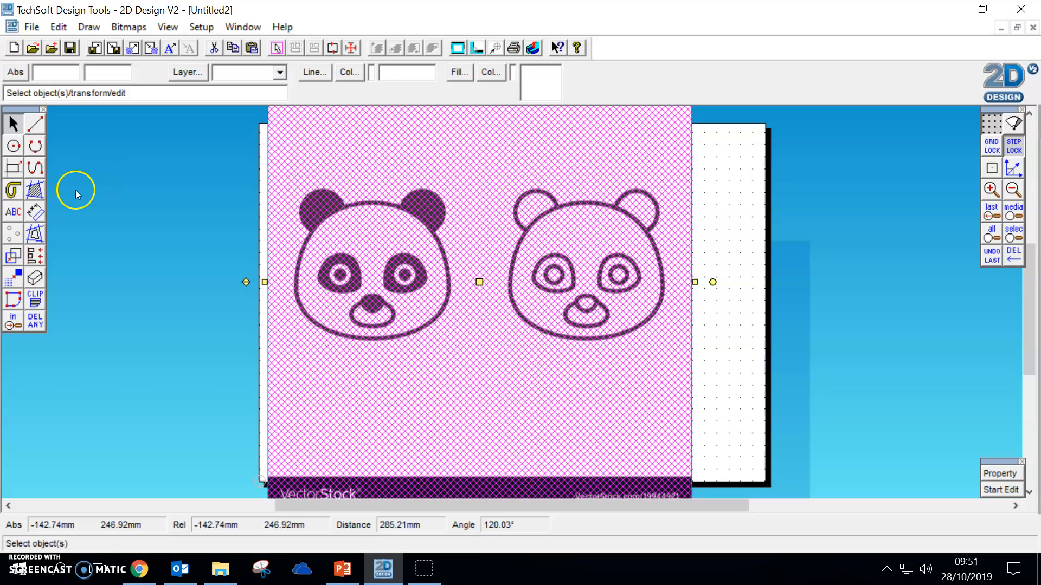
# Scale down the panda face image from its corner and move it fully inside the page
pyautogui.scroll(3, 679, 244)
pyautogui.moveTo(695, 197); pyautogui.dragTo(562, 395)
pyautogui.scroll(-3, 374, 265)
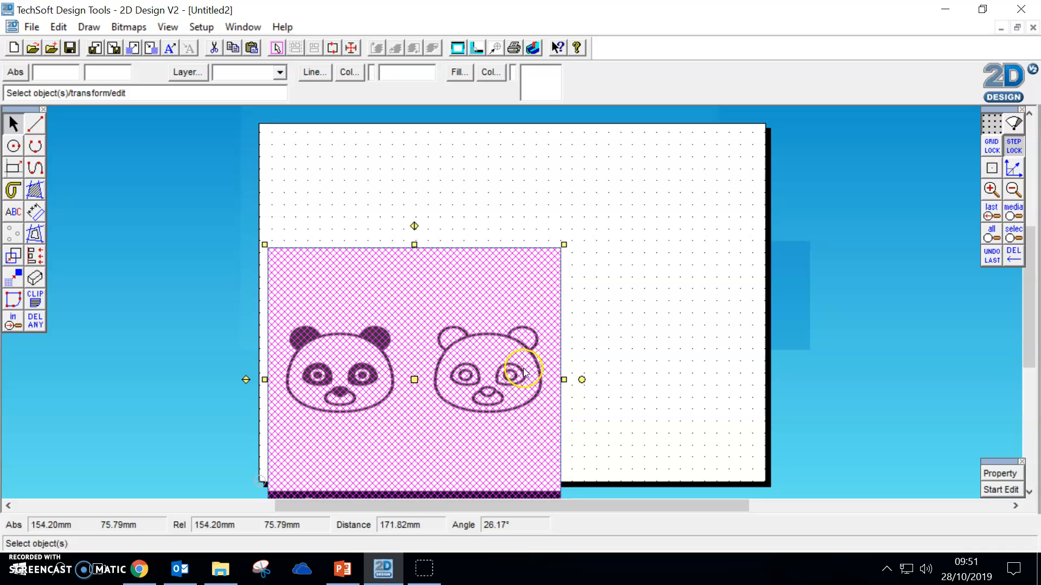
pyautogui.moveTo(413, 380); pyautogui.dragTo(450, 302)
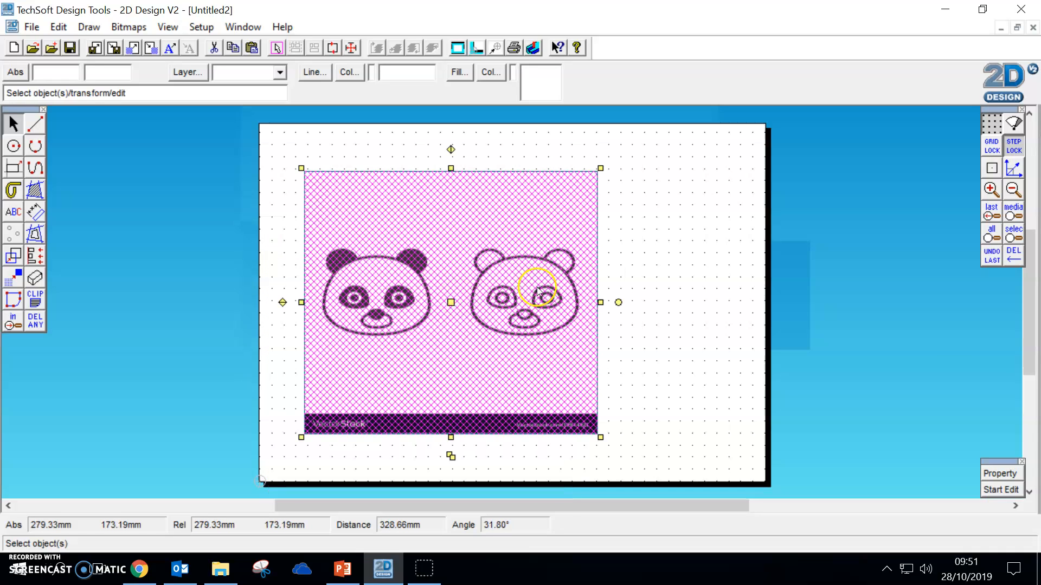
# Shrink the panda face image further to just under half the page's width, then deselect it
pyautogui.click(627, 277)
pyautogui.click(581, 211)
pyautogui.moveTo(600, 168); pyautogui.dragTo(517, 174)
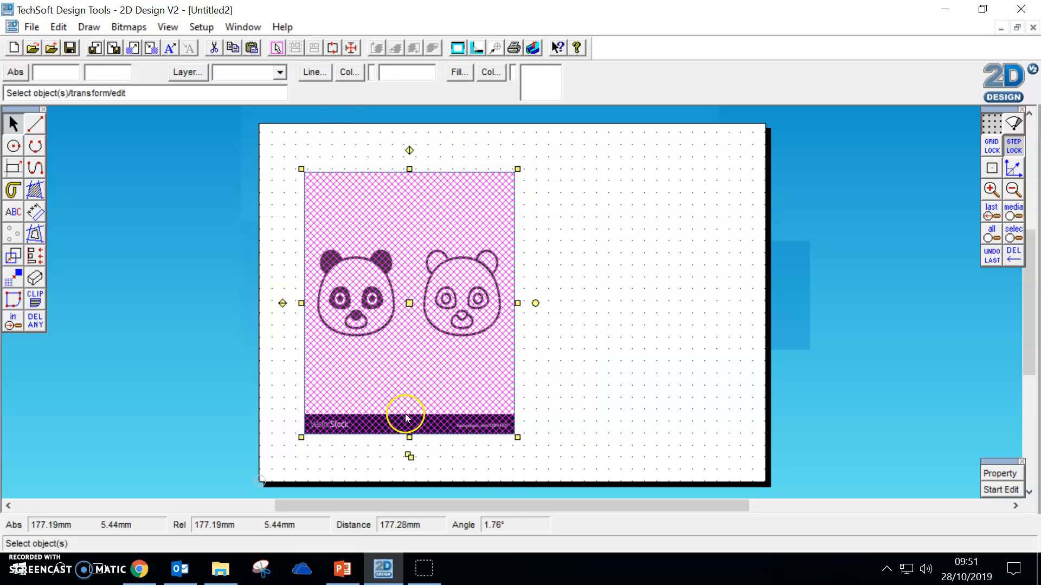
pyautogui.moveTo(518, 437); pyautogui.dragTo(532, 388)
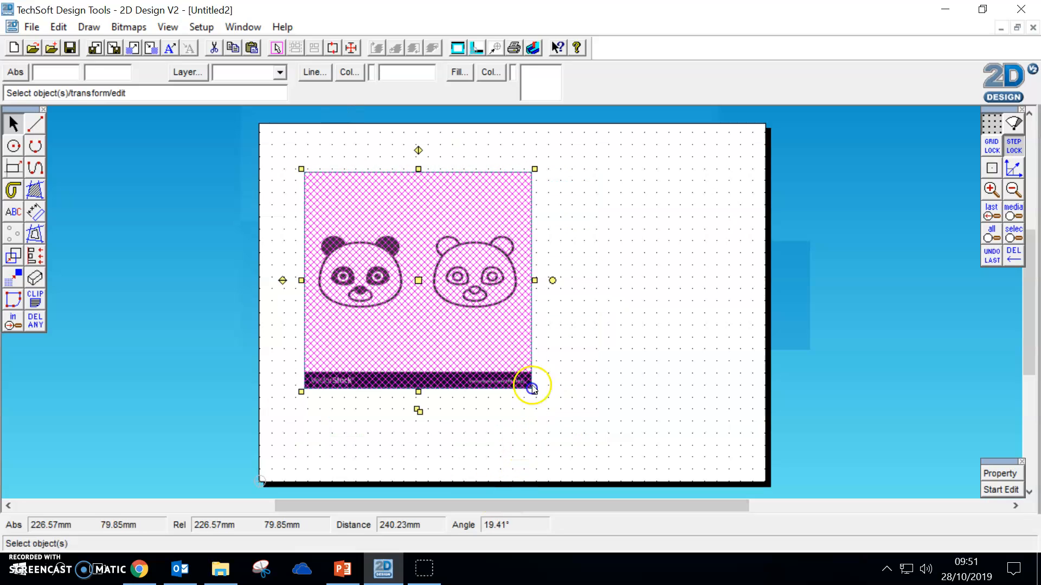
pyautogui.click(293, 235)
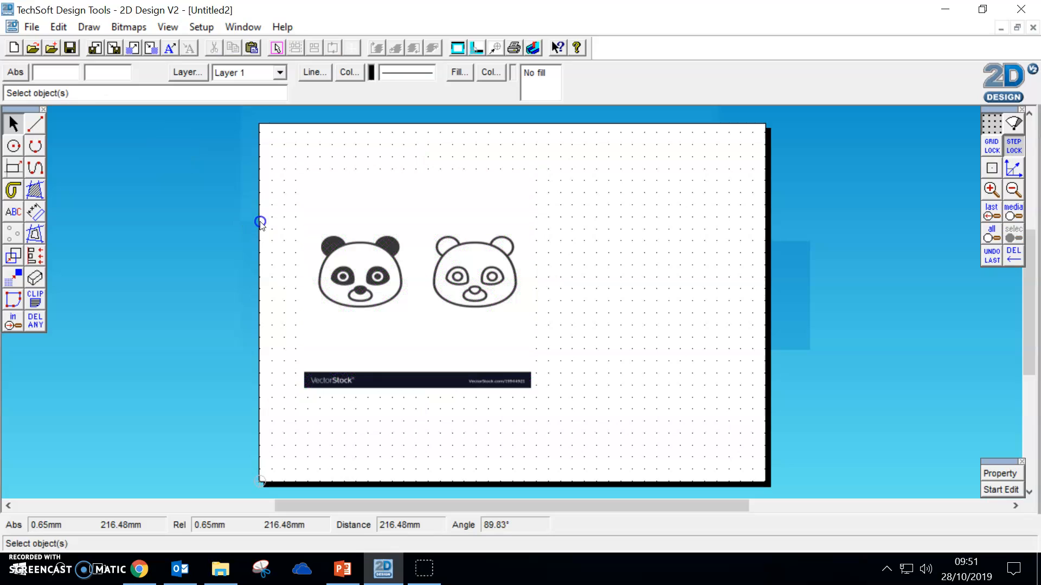
pyautogui.click(13, 281)
pyautogui.click(400, 277)
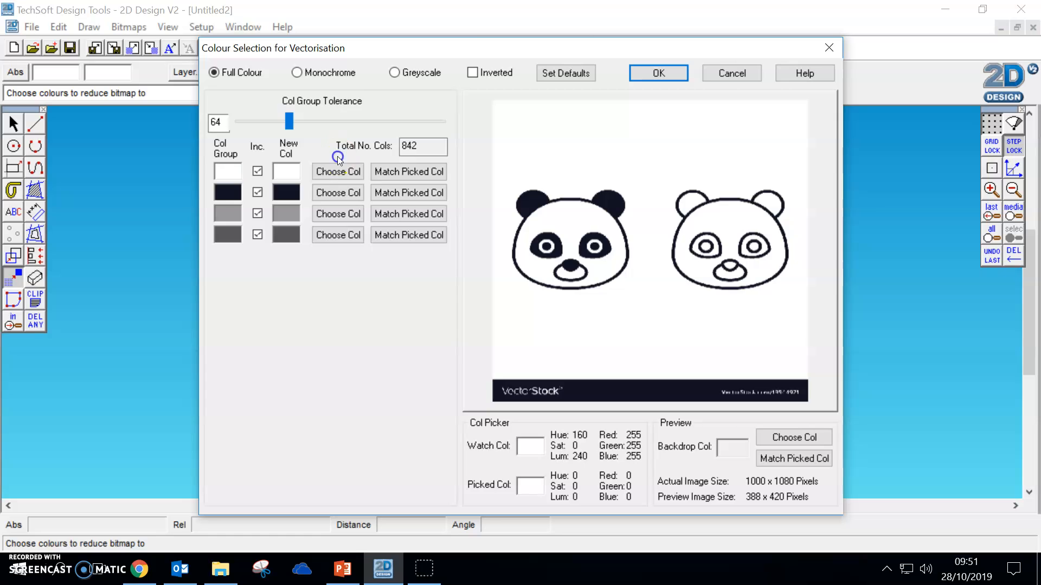
pyautogui.click(731, 73)
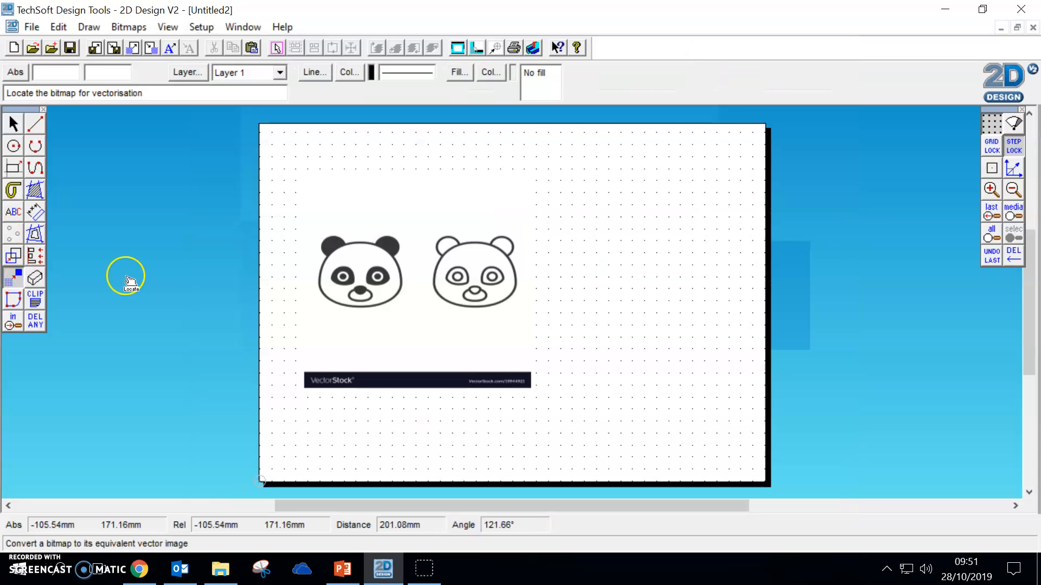
# Vectorise the panda face bitmap using the Monochrome colour mode with a transparent background and luminance 120
pyautogui.click(408, 222)
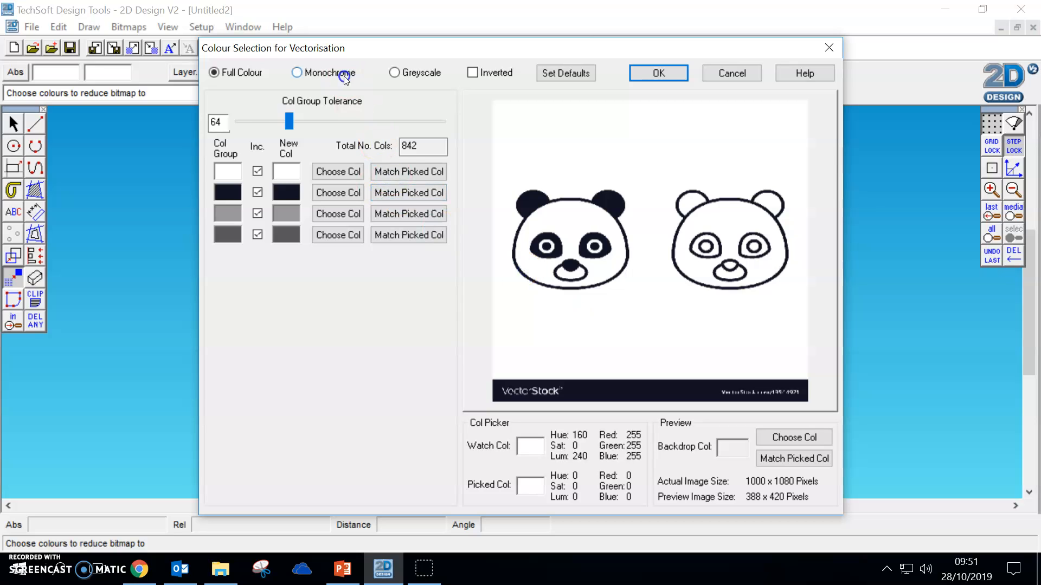
pyautogui.click(297, 72)
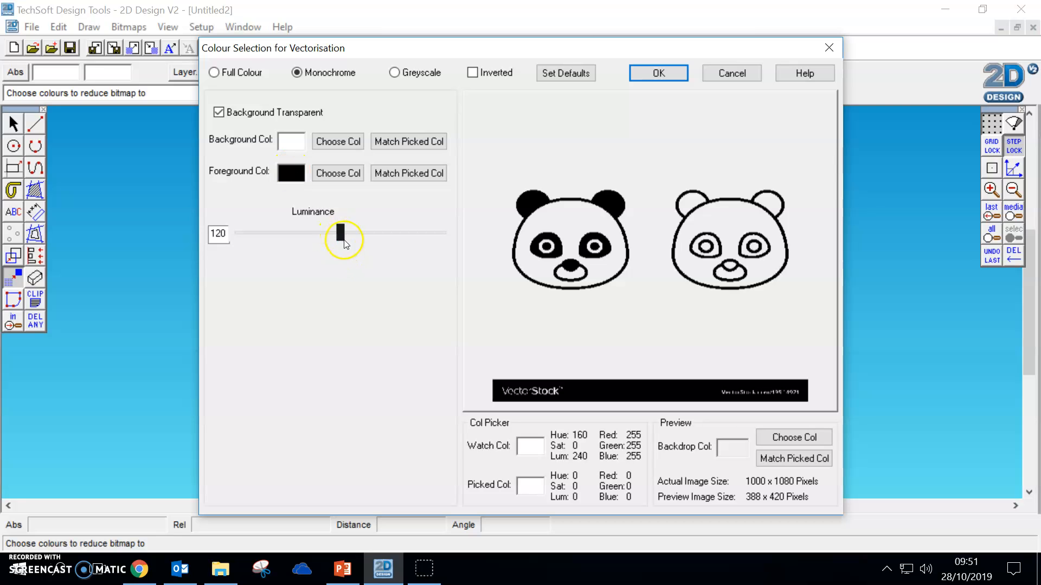
pyautogui.click(214, 74)
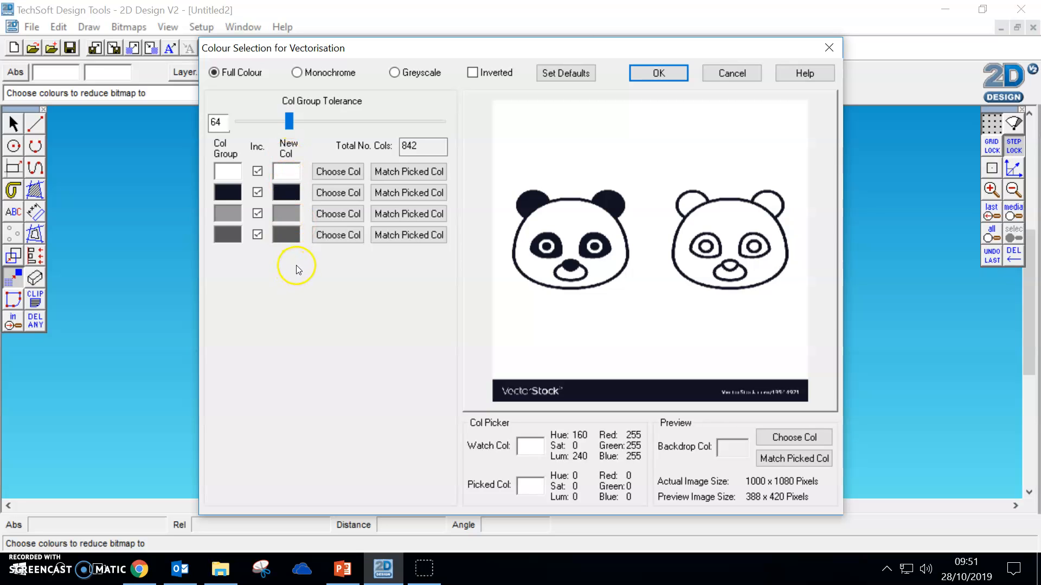
pyautogui.click(297, 72)
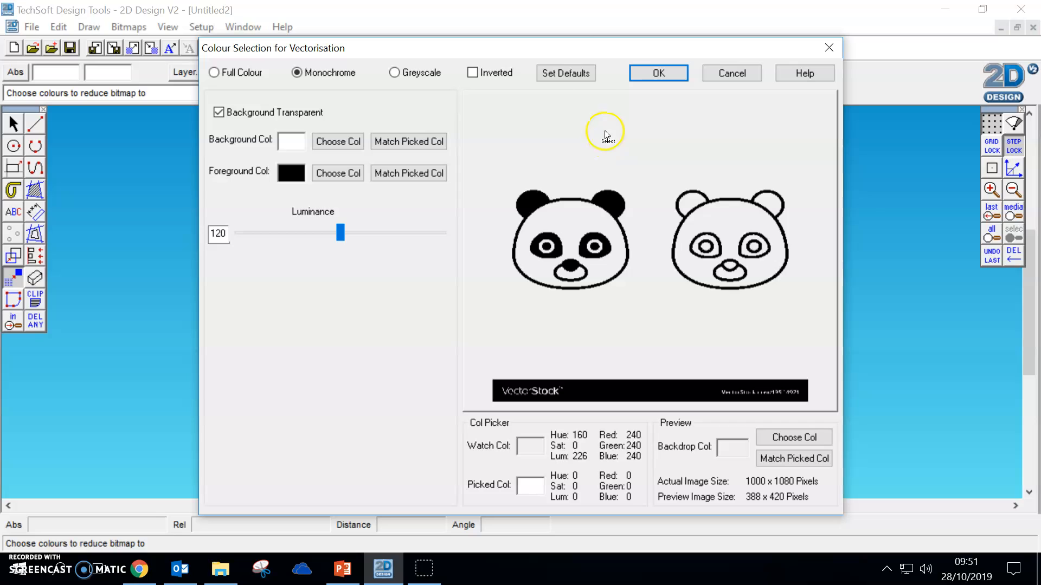
pyautogui.click(507, 74)
pyautogui.click(507, 75)
pyautogui.click(507, 75)
pyautogui.click(658, 73)
pyautogui.click(453, 441)
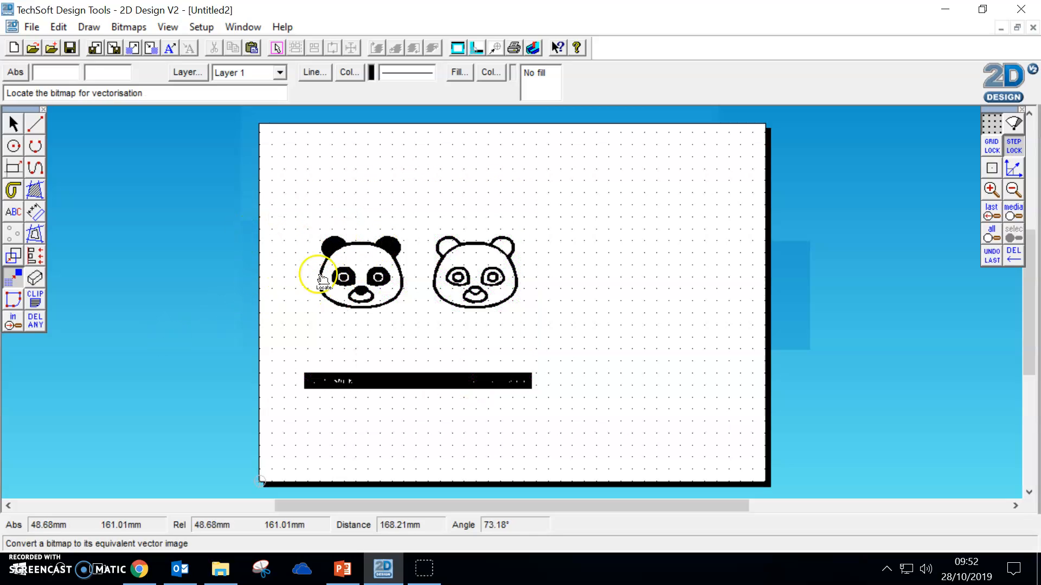
# Clip the artwork to a box around the black-eared panda face, trimming everything outside the box
pyautogui.click(34, 302)
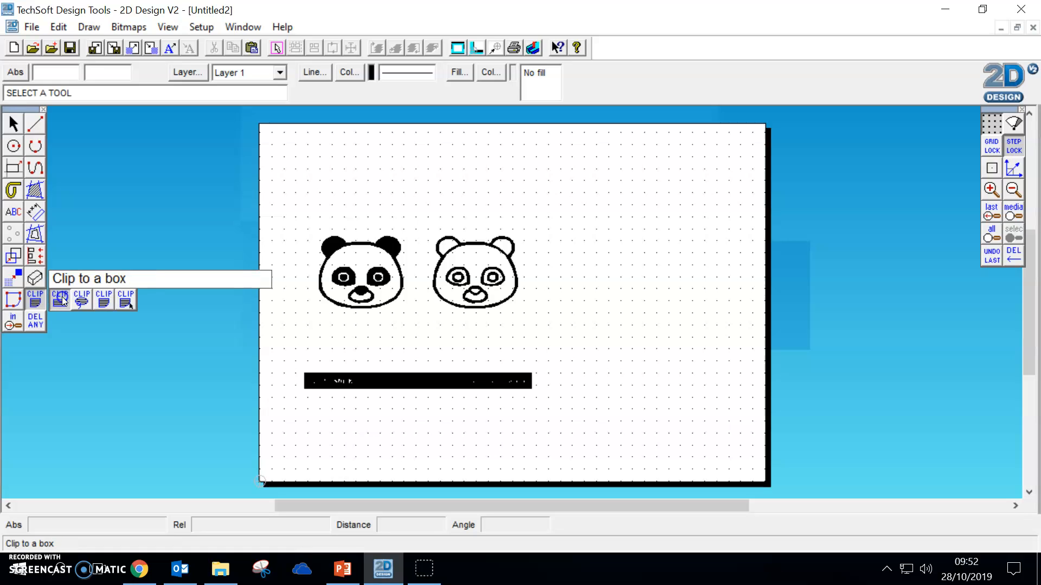
pyautogui.click(61, 303)
pyautogui.click(305, 222)
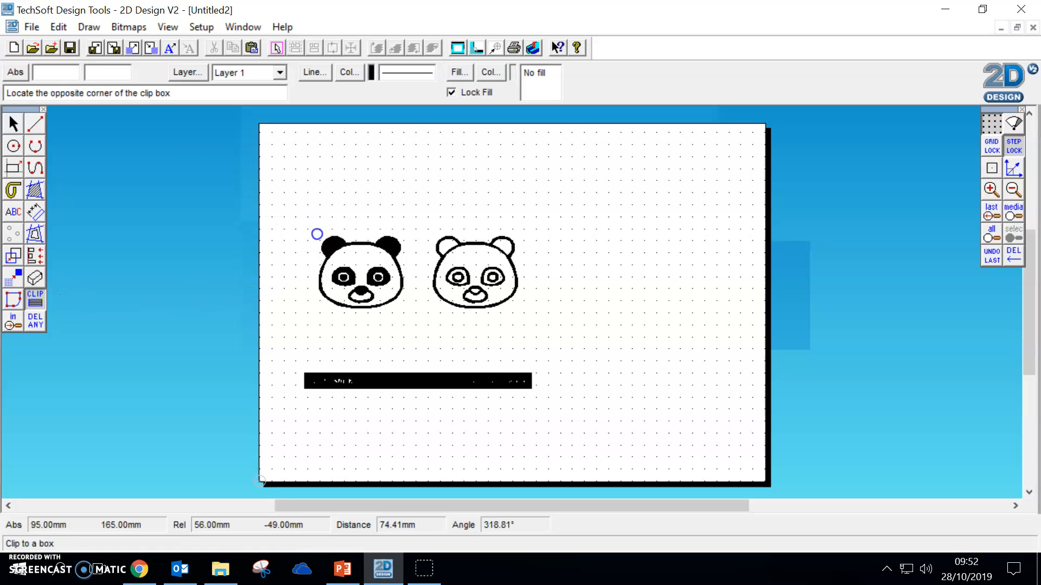
pyautogui.click(416, 317)
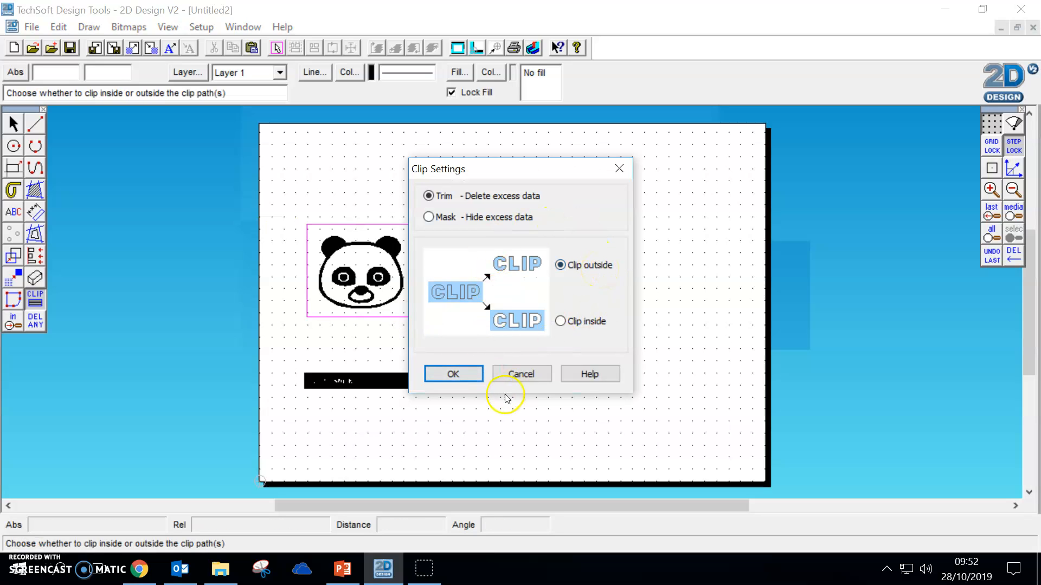
pyautogui.click(462, 373)
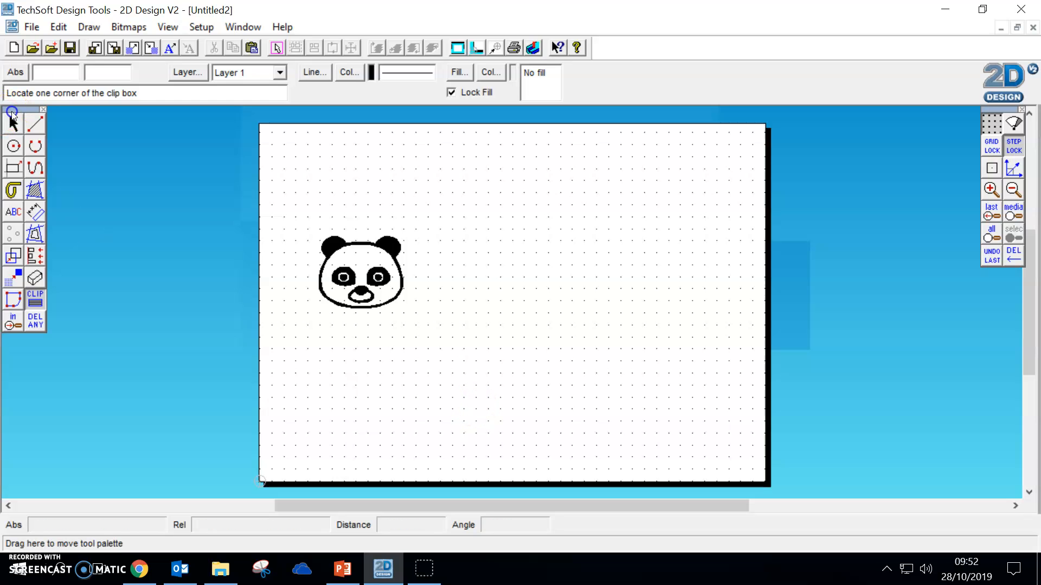
# Select the remaining panda face to check what belongs to it, then deselect it
pyautogui.click(13, 124)
pyautogui.click(360, 278)
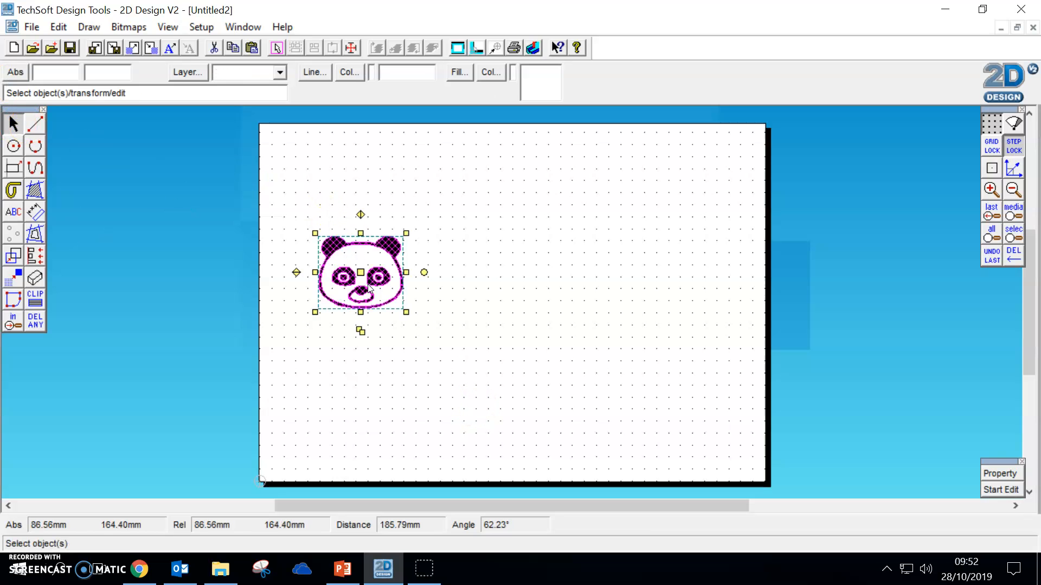
pyautogui.click(395, 276)
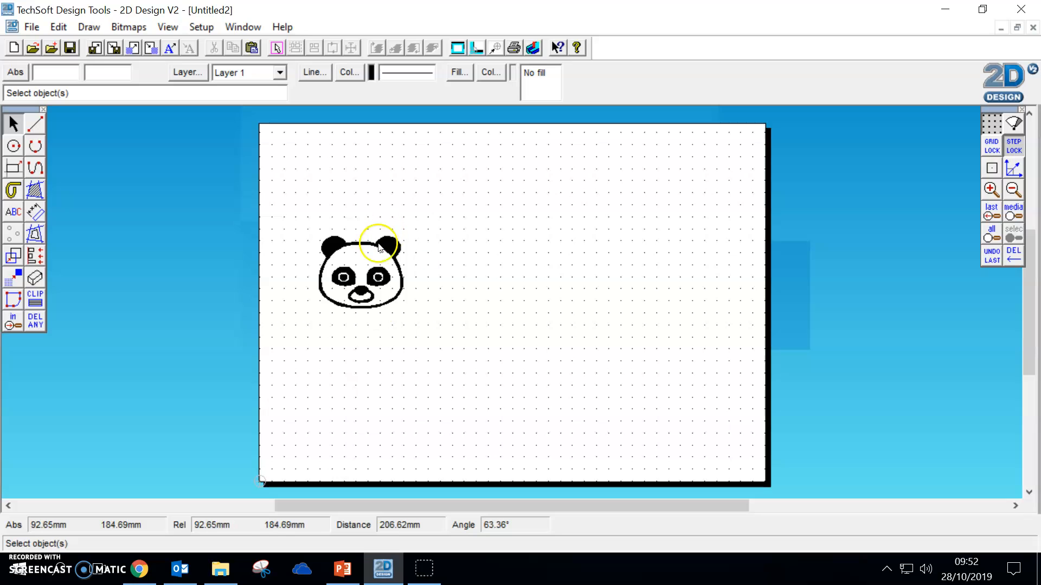
pyautogui.click(349, 268)
pyautogui.click(399, 394)
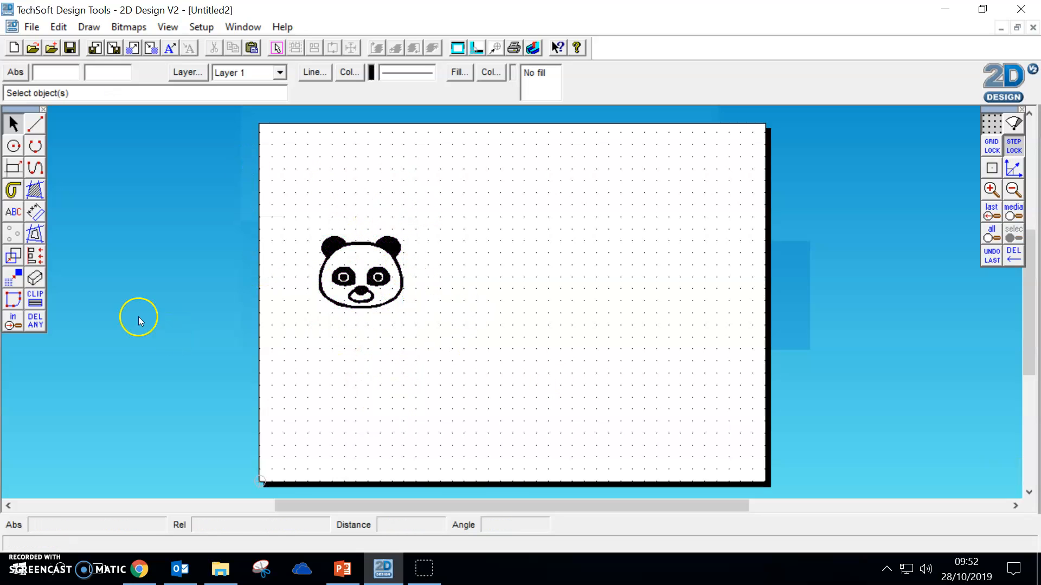
# With grid lock on, draw a square about 80 by 80 mm near the page's upper-left corner
pyautogui.click(13, 167)
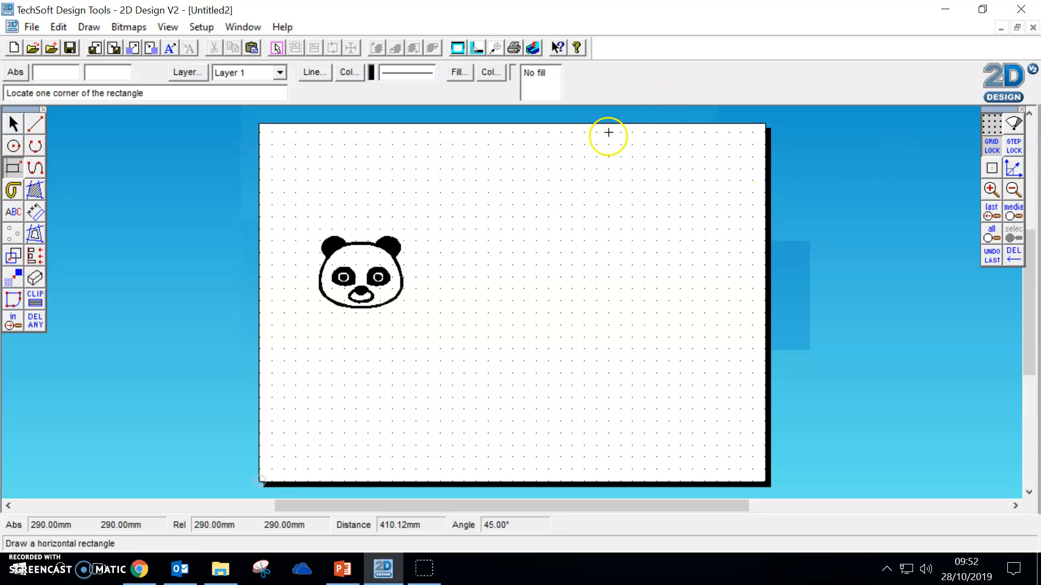
pyautogui.click(279, 132)
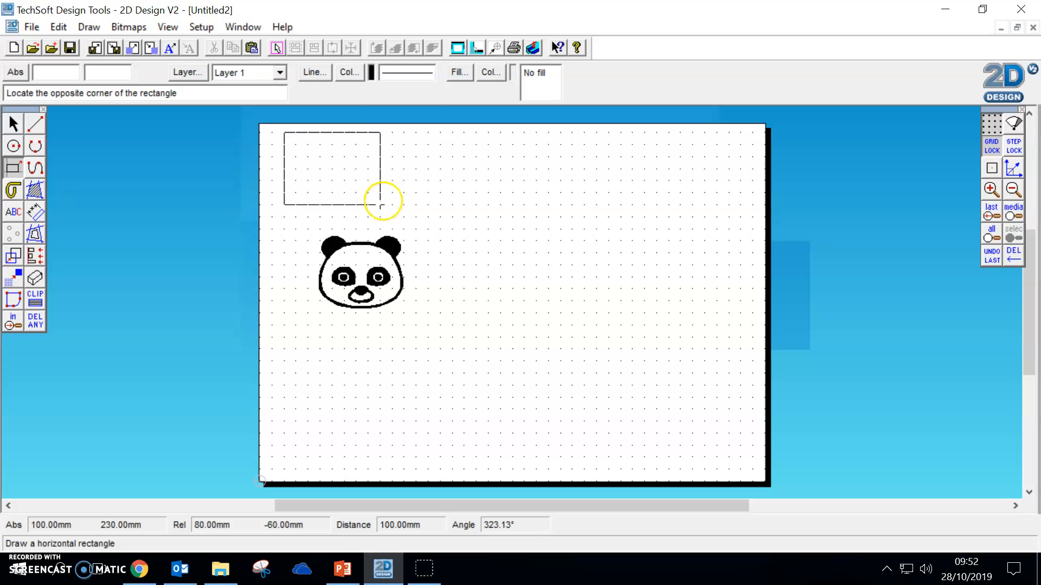
pyautogui.click(381, 230)
# Move the panda face into the square and enlarge it from its corner to fill the square's width
pyautogui.click(12, 125)
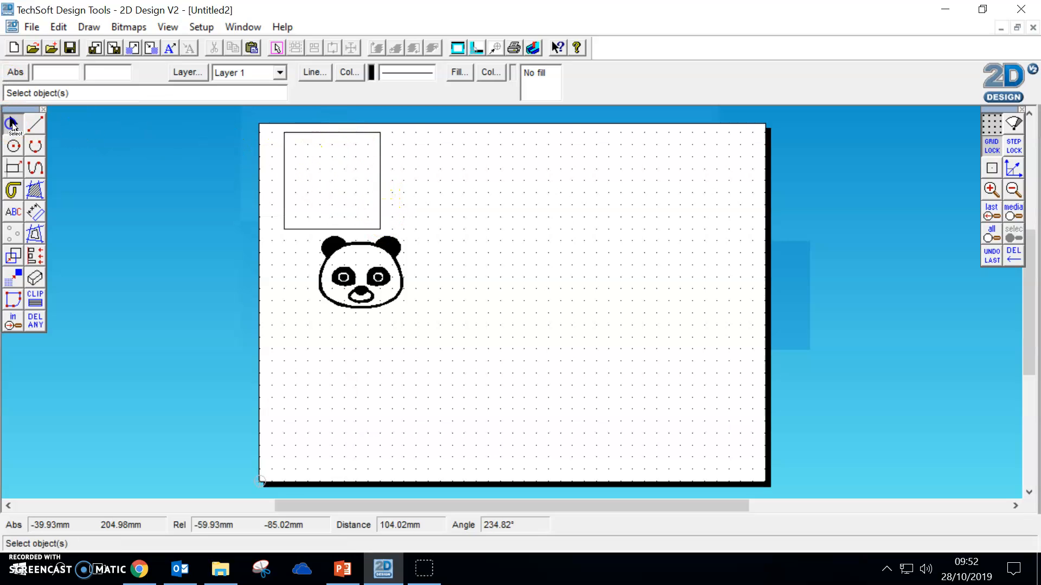
pyautogui.click(374, 239)
pyautogui.moveTo(360, 272); pyautogui.dragTo(323, 165)
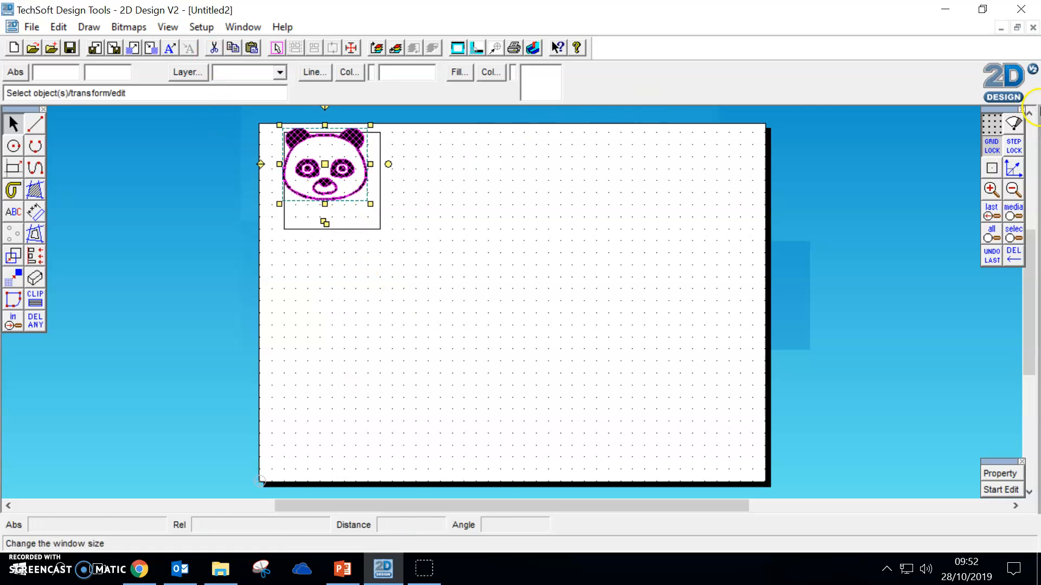
pyautogui.moveTo(324, 171); pyautogui.dragTo(327, 173)
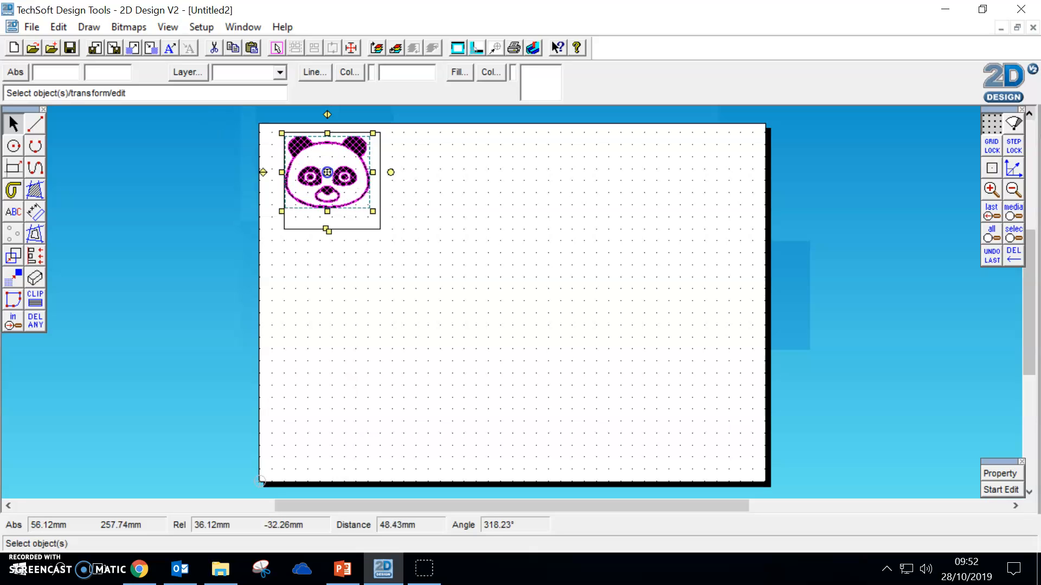
pyautogui.moveTo(373, 211); pyautogui.dragTo(381, 228)
pyautogui.click(458, 235)
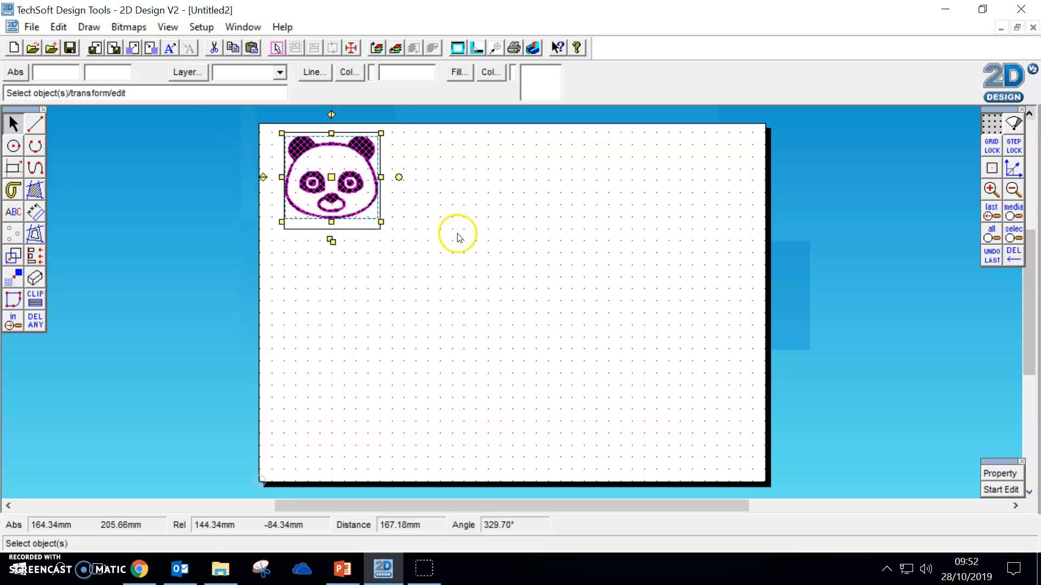
# Move the square clear of the panda face, placing it just to the face's right
pyautogui.click(380, 148)
pyautogui.moveTo(332, 181); pyautogui.dragTo(440, 181)
pyautogui.click(325, 219)
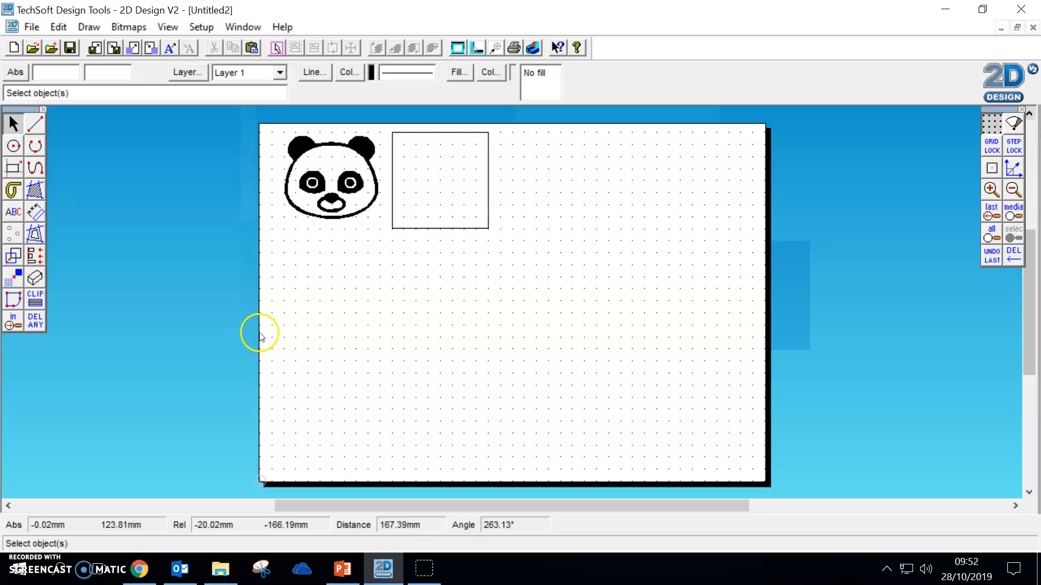
pyautogui.click(320, 153)
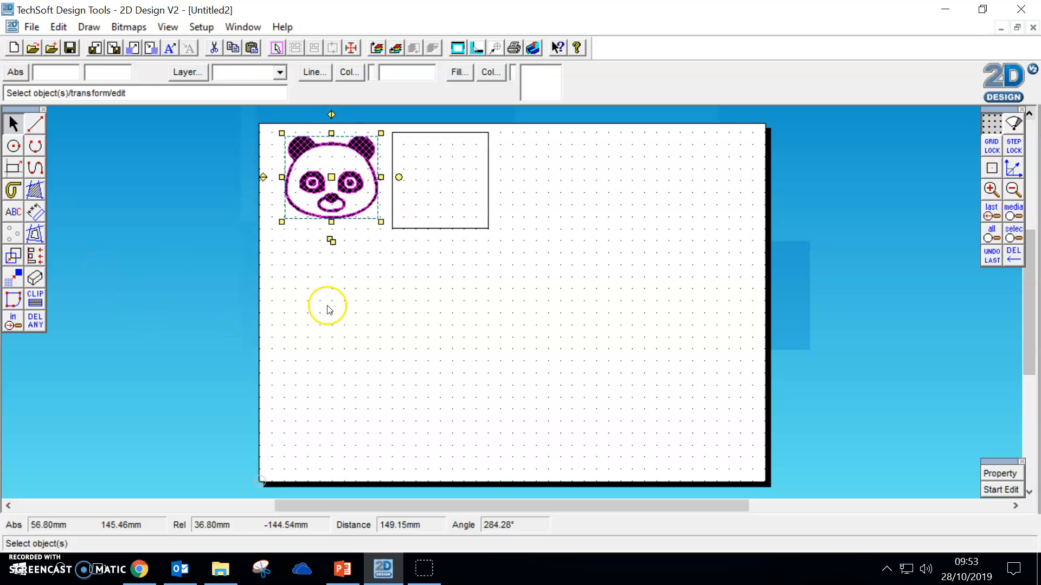
pyautogui.click(329, 286)
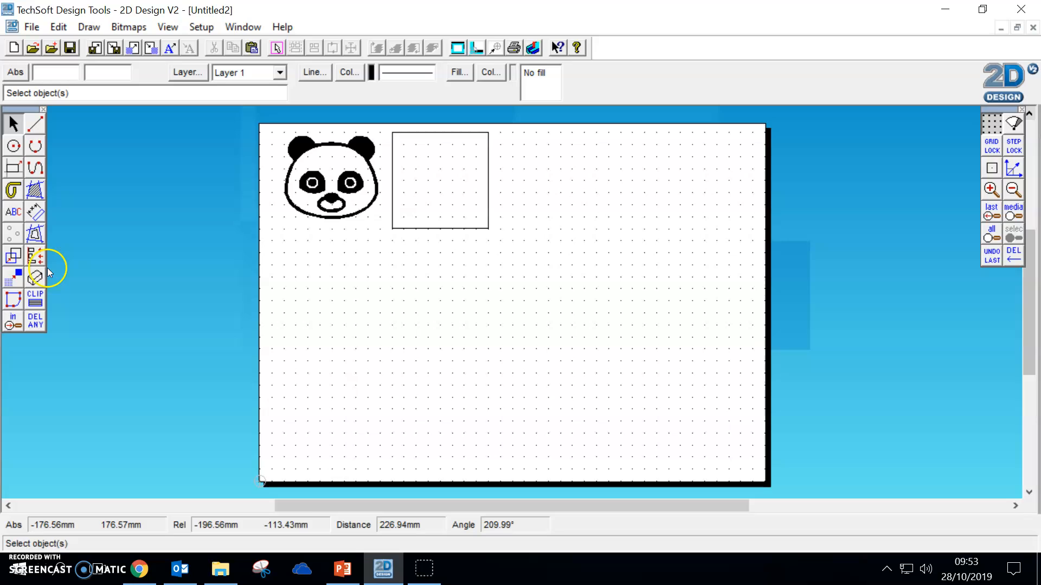
# Draw one closed tool-path contour around the outside of the panda face with 0.2 mm contour spacing
pyautogui.click(36, 235)
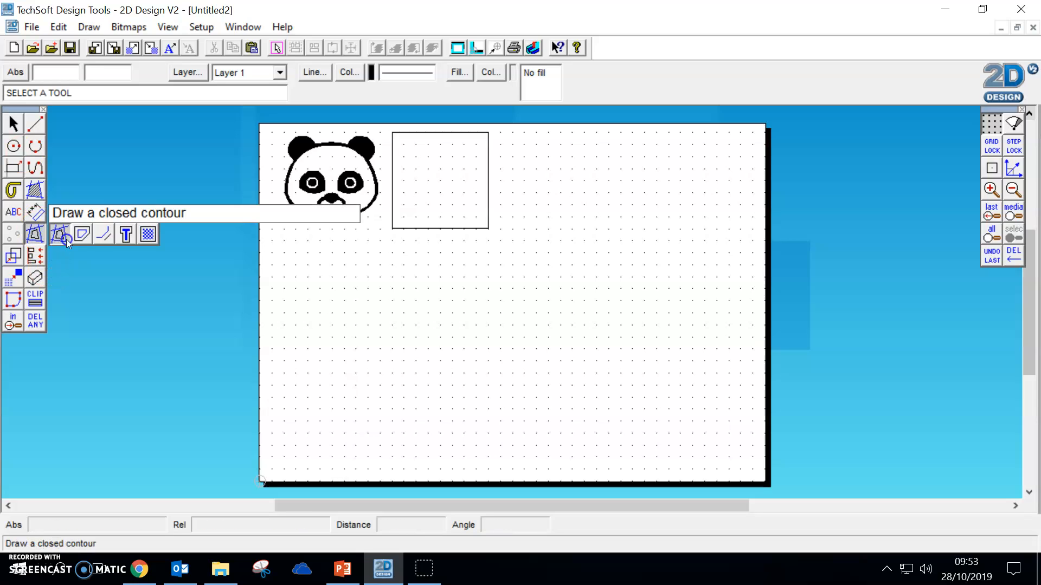
pyautogui.click(61, 235)
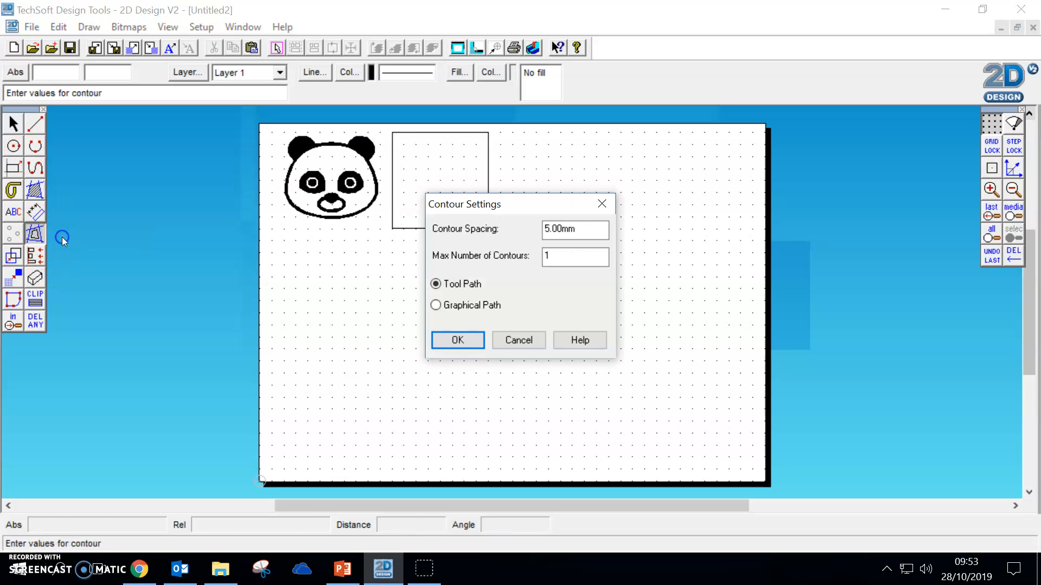
pyautogui.doubleClick(585, 230)
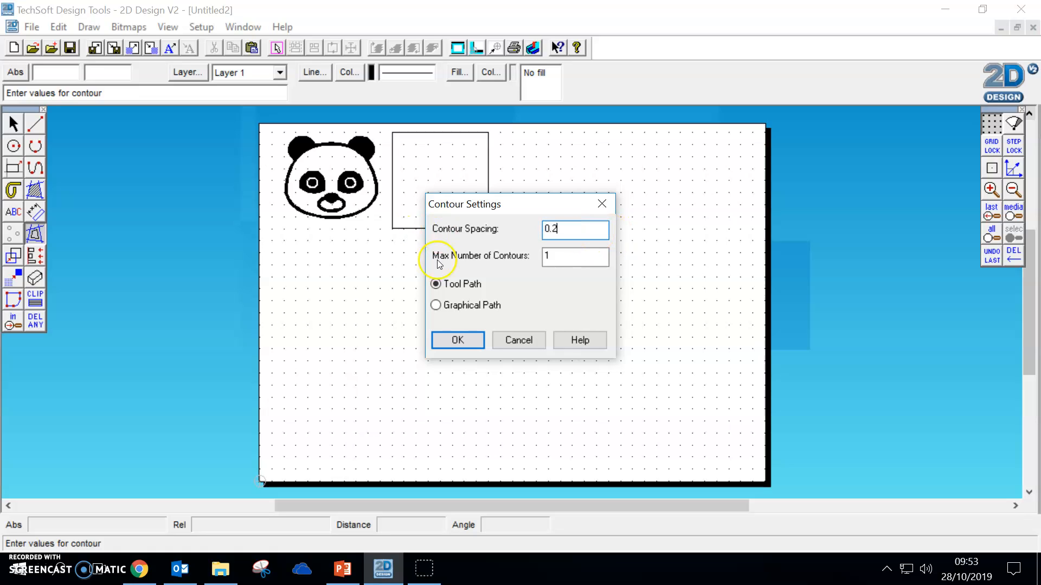
pyautogui.click(456, 340)
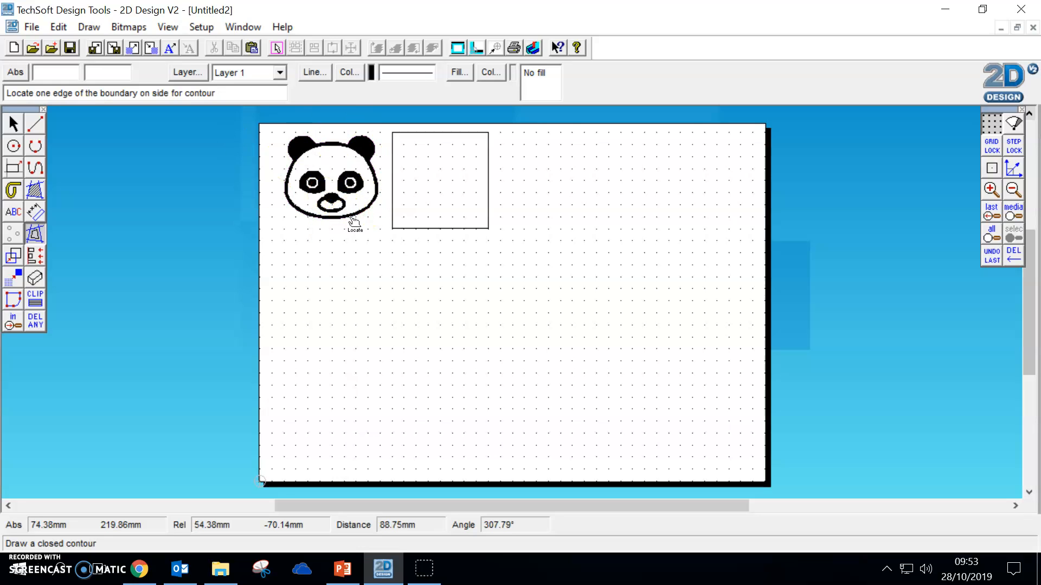
pyautogui.click(13, 124)
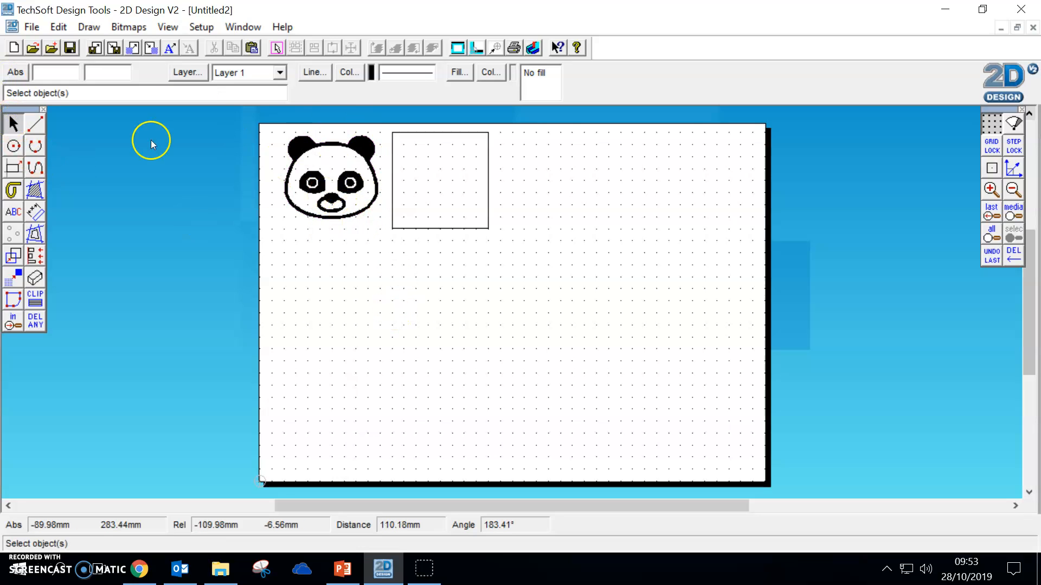
# Change the line colour of the contour around the panda face to red and deselect it
pyautogui.click(312, 135)
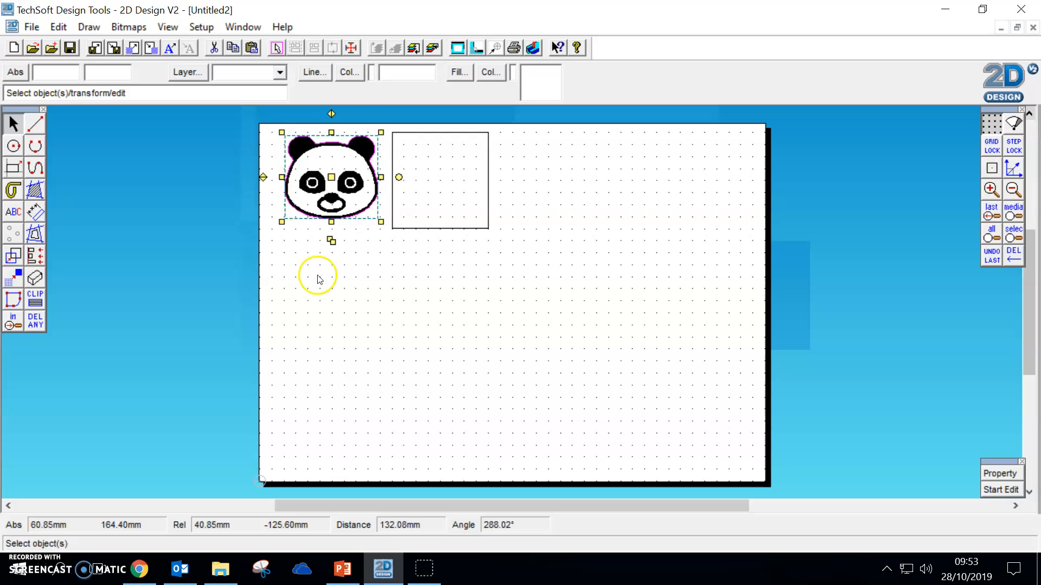
pyautogui.click(348, 72)
pyautogui.click(467, 327)
pyautogui.click(461, 393)
pyautogui.click(343, 291)
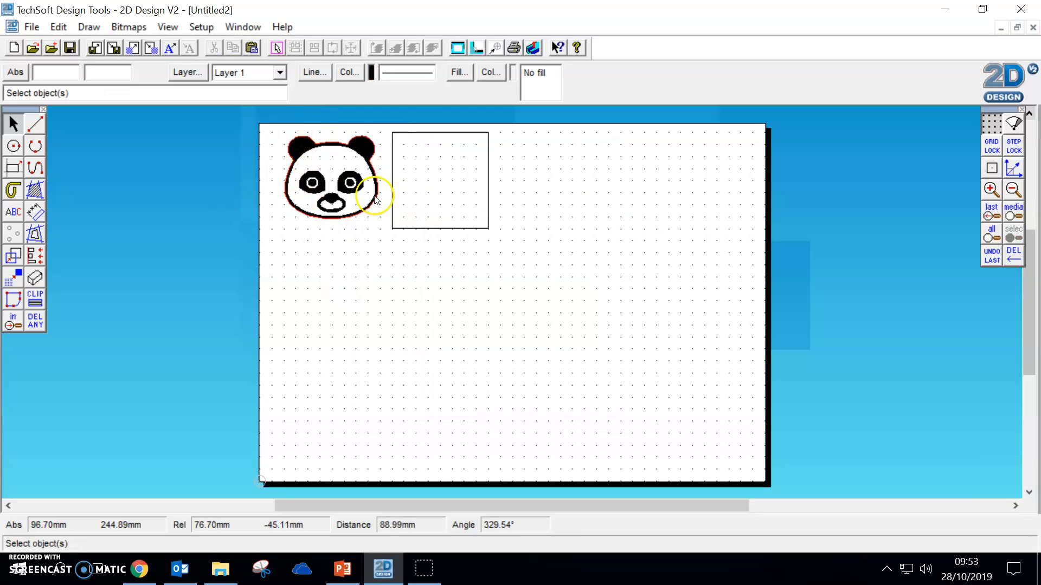
pyautogui.click(365, 138)
pyautogui.click(427, 288)
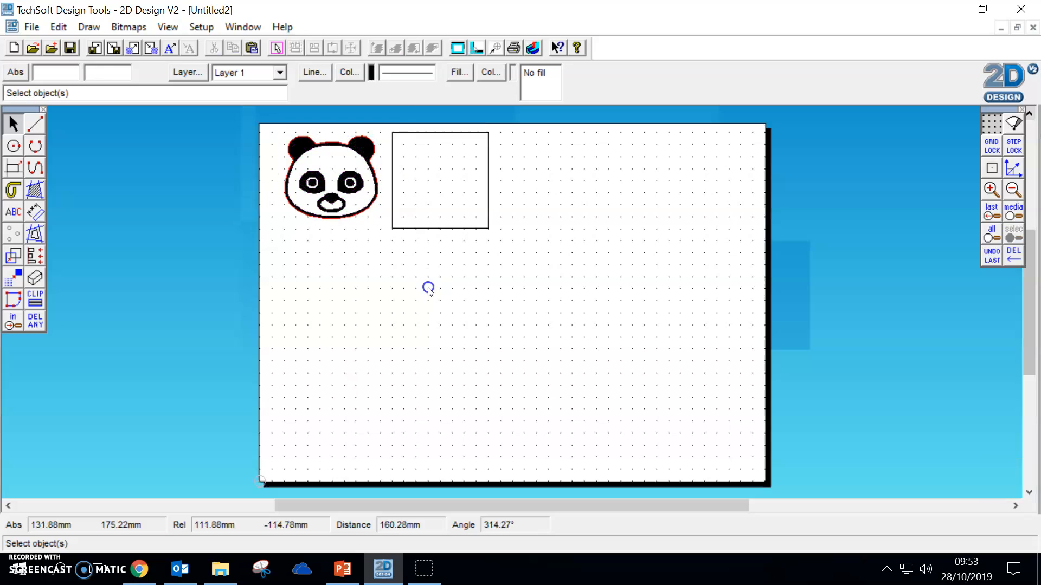
# Delete the empty square beside the panda face
pyautogui.click(392, 137)
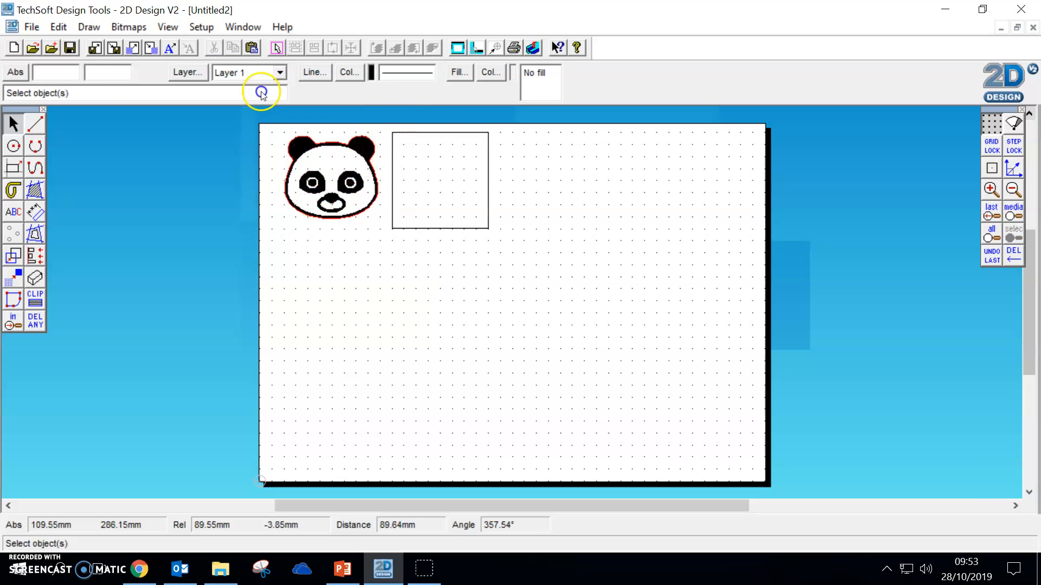
pyautogui.press('Delete')
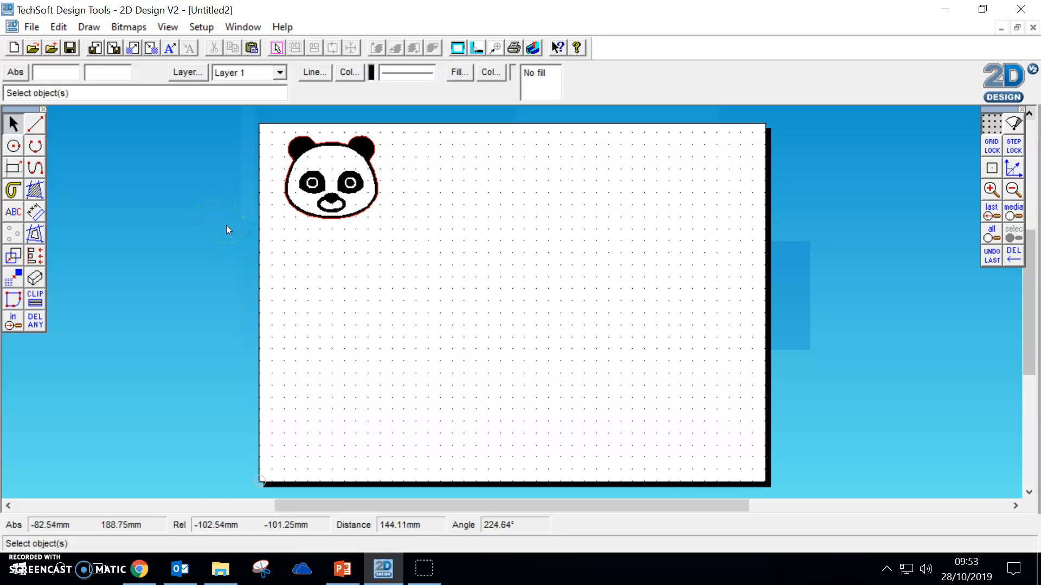
# Save the drawing in Documents as a 2D Design file named Panda
pyautogui.click(31, 25)
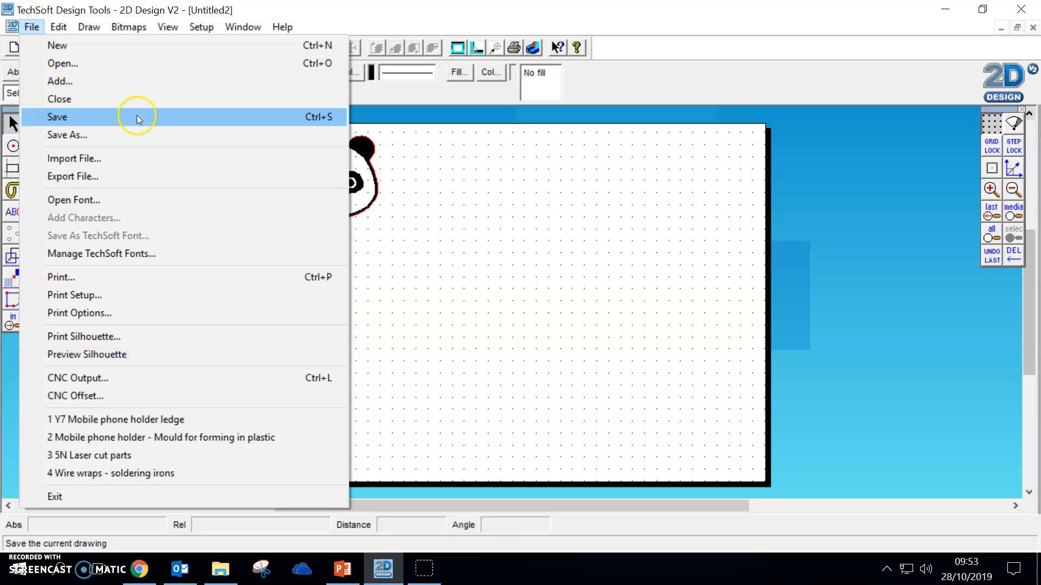
pyautogui.click(314, 116)
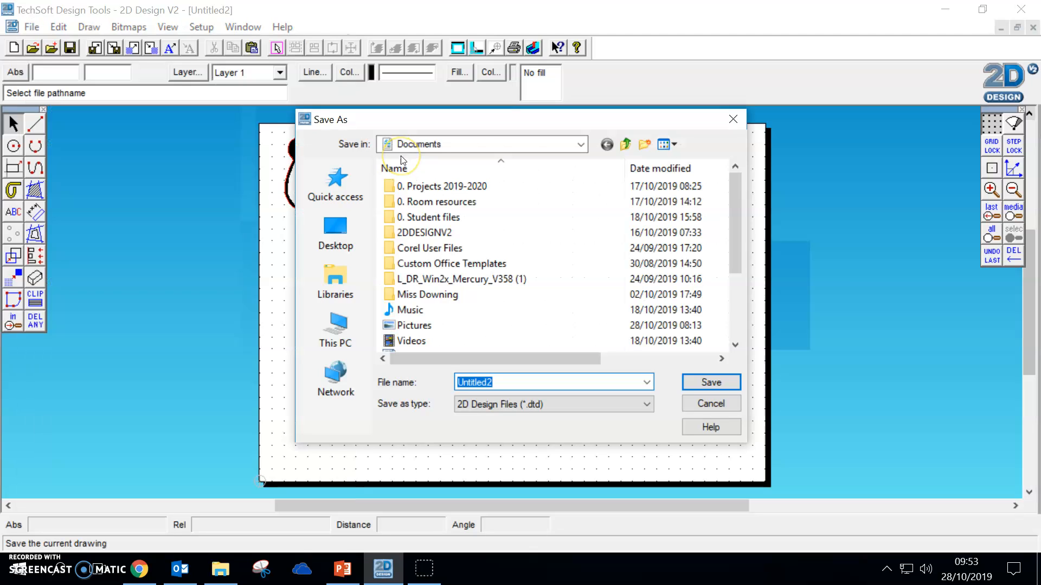
pyautogui.write('Panda')
pyautogui.press('Return')
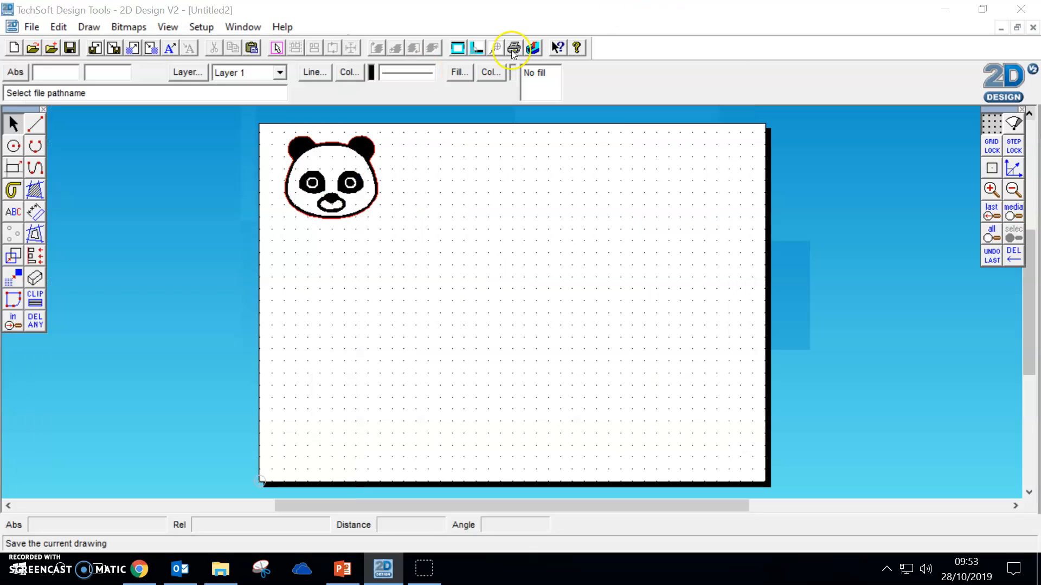
# Export the drawing to Documents as a DXF file named with the teacher's name plus Panda1, using the arc command
pyautogui.click(31, 26)
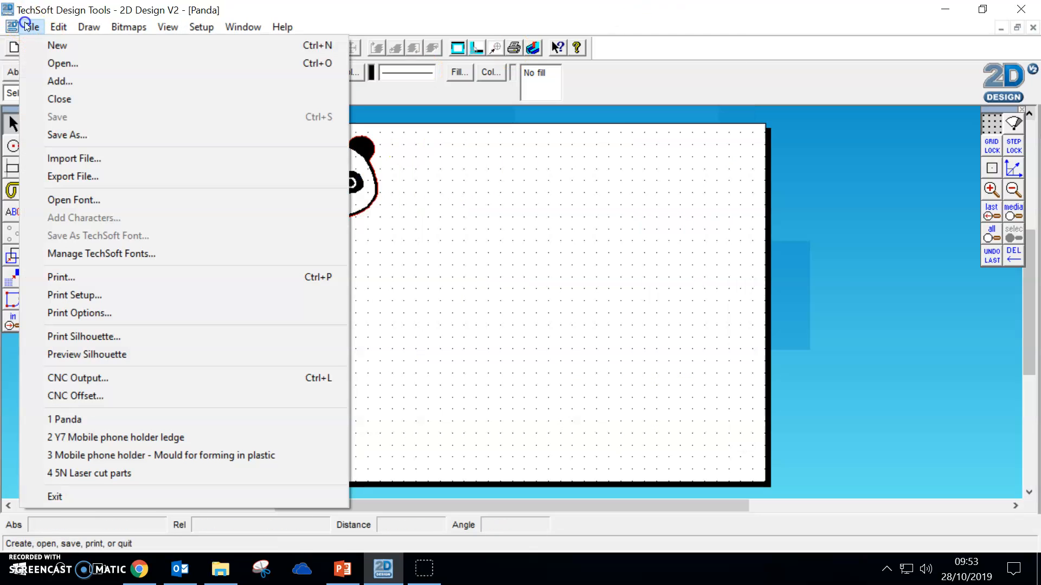
pyautogui.click(122, 174)
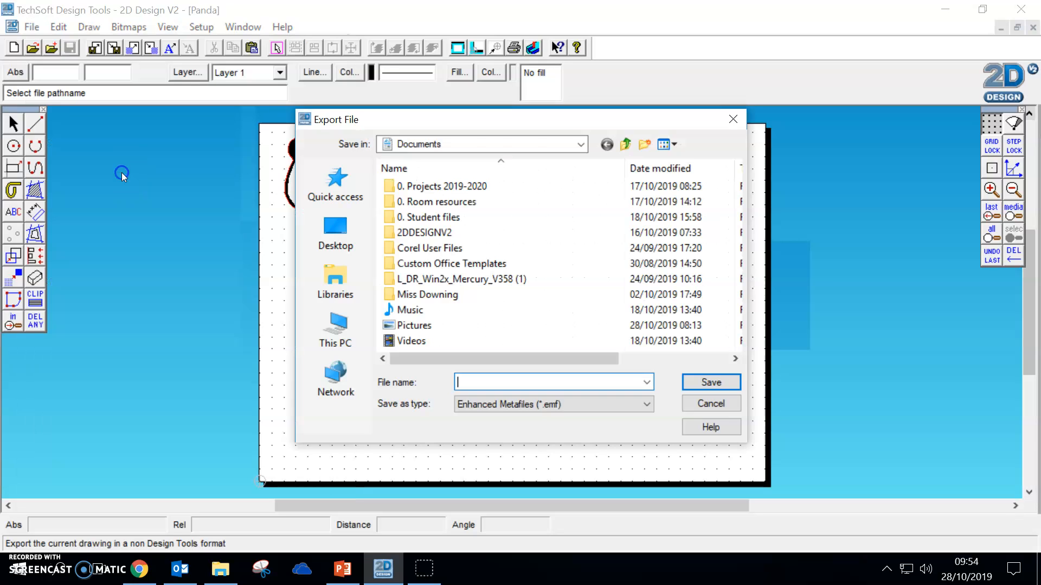
pyautogui.click(542, 409)
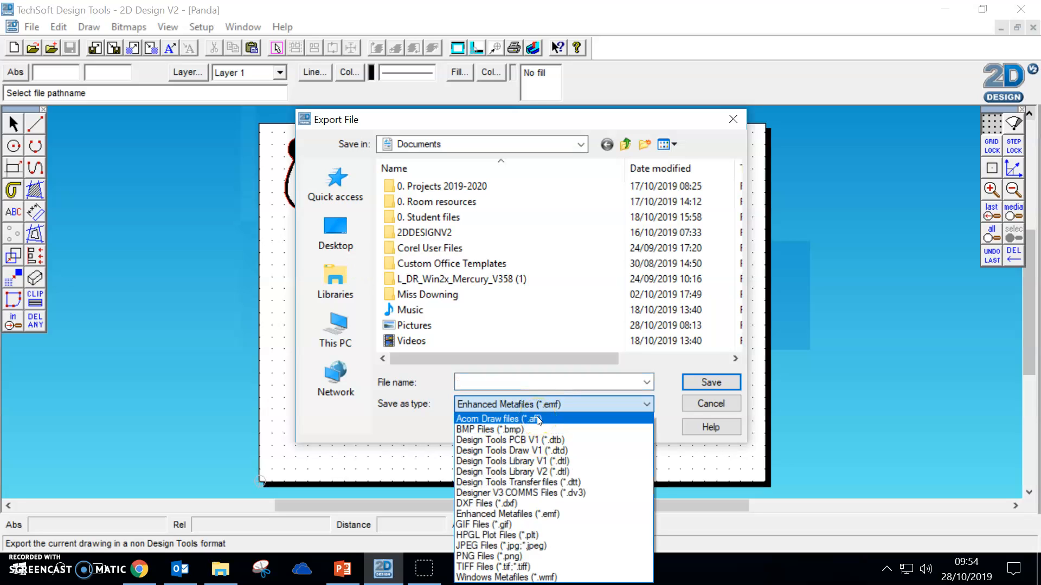
pyautogui.click(505, 503)
pyautogui.click(486, 384)
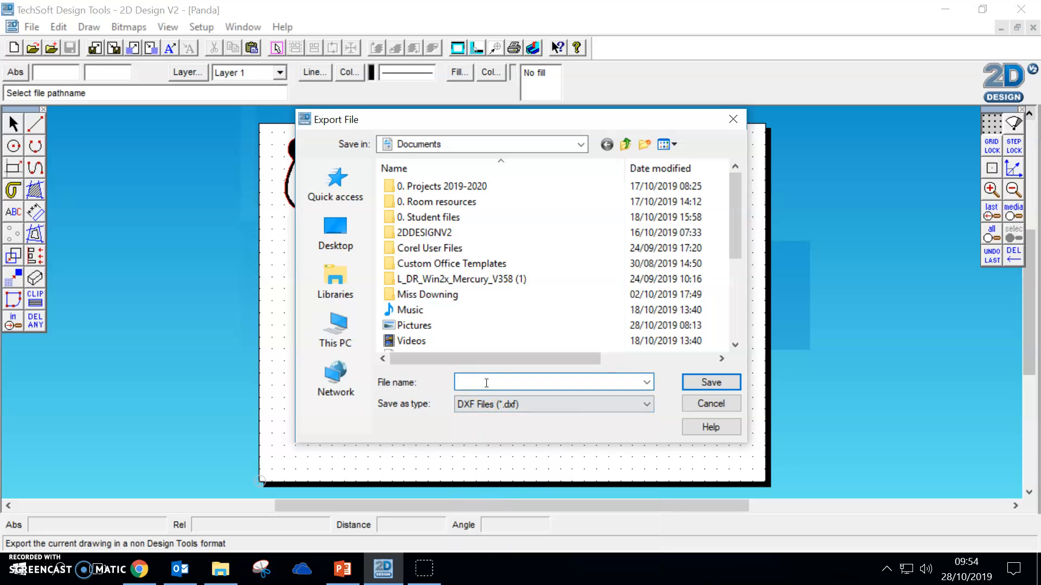
pyautogui.write('Miss DF')
pyautogui.press('BackSpace')
pyautogui.press('Down')
pyautogui.click(560, 389)
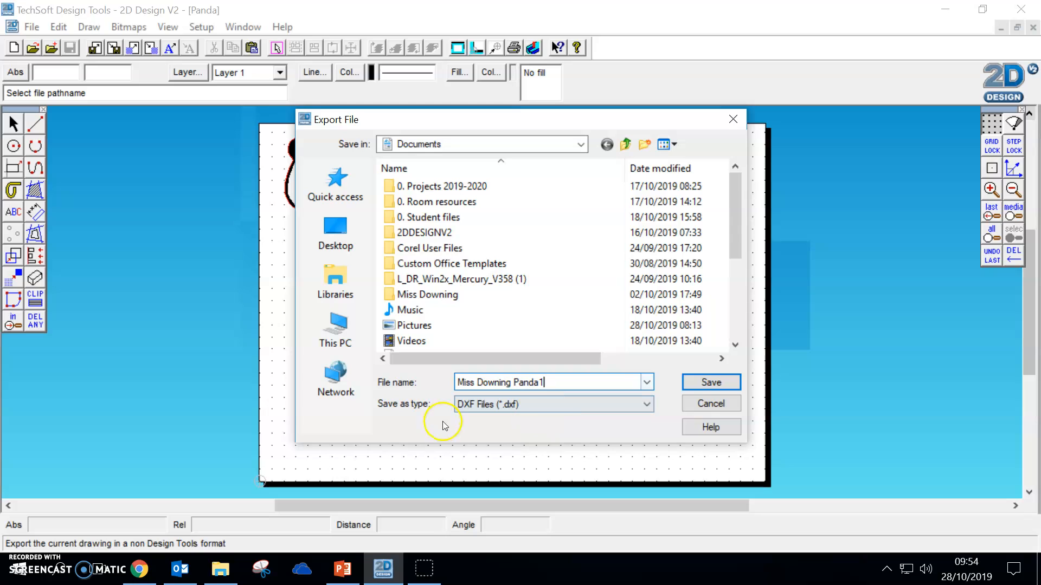
pyautogui.click(694, 389)
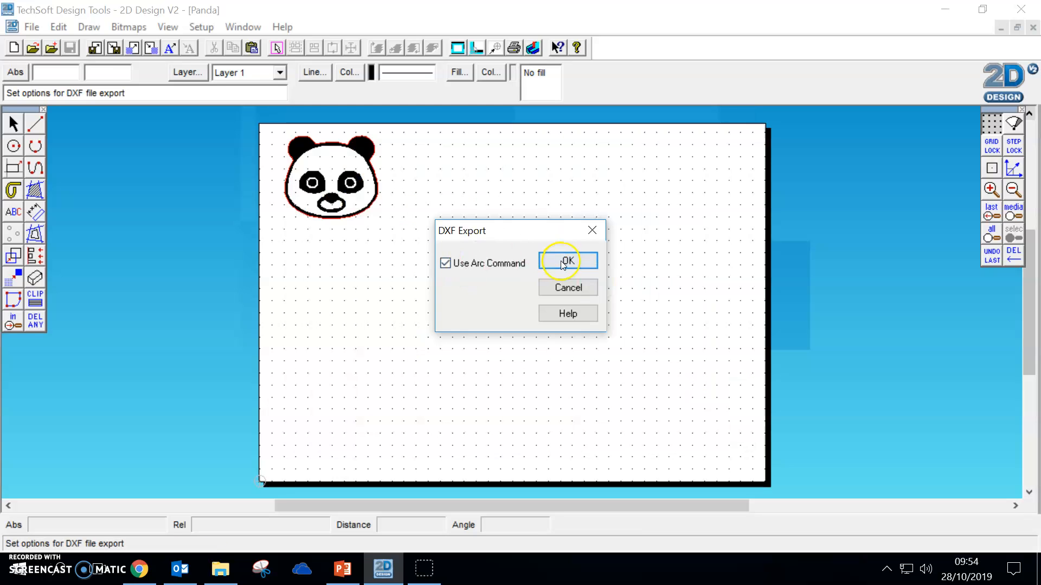
pyautogui.click(579, 258)
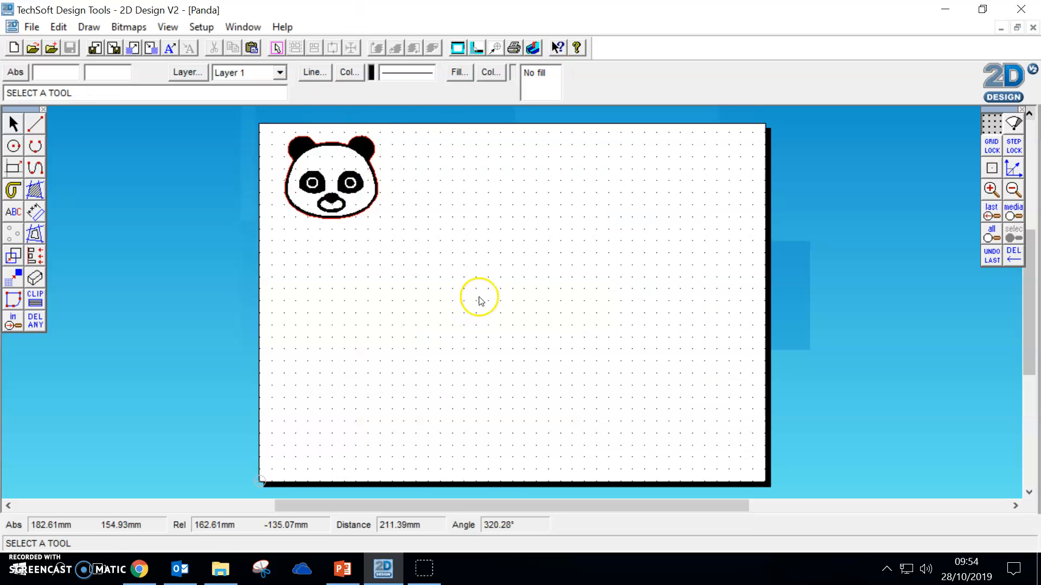